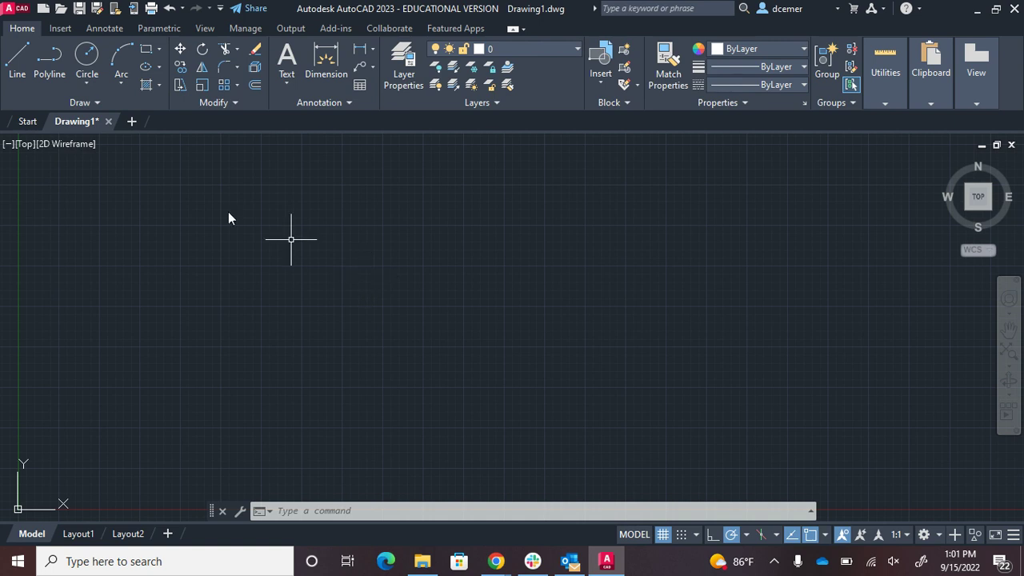
- Draw a vertical line 40 units long, running upward from a point in the lower middle of the drawing area
click(17, 64)
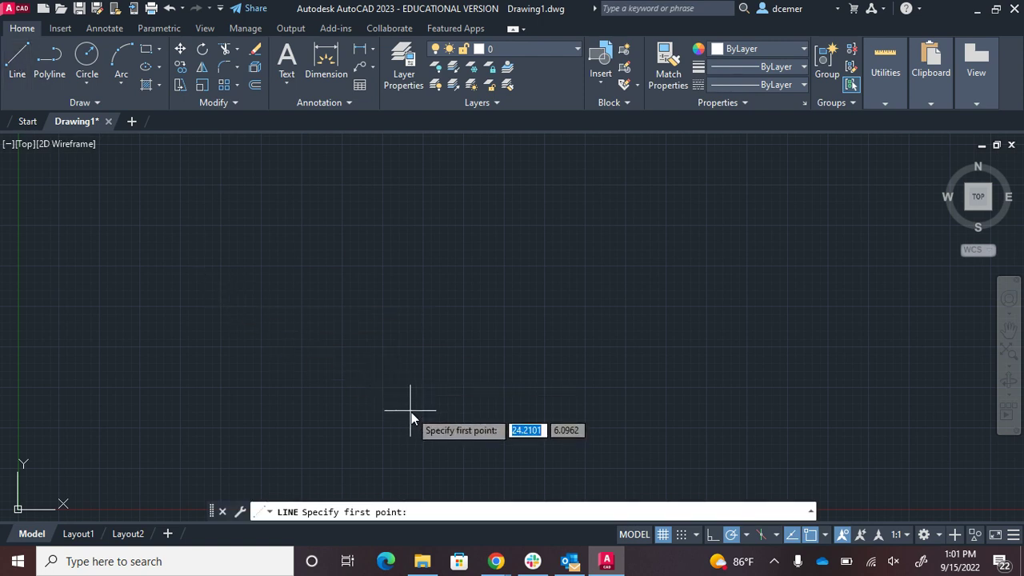
click(424, 434)
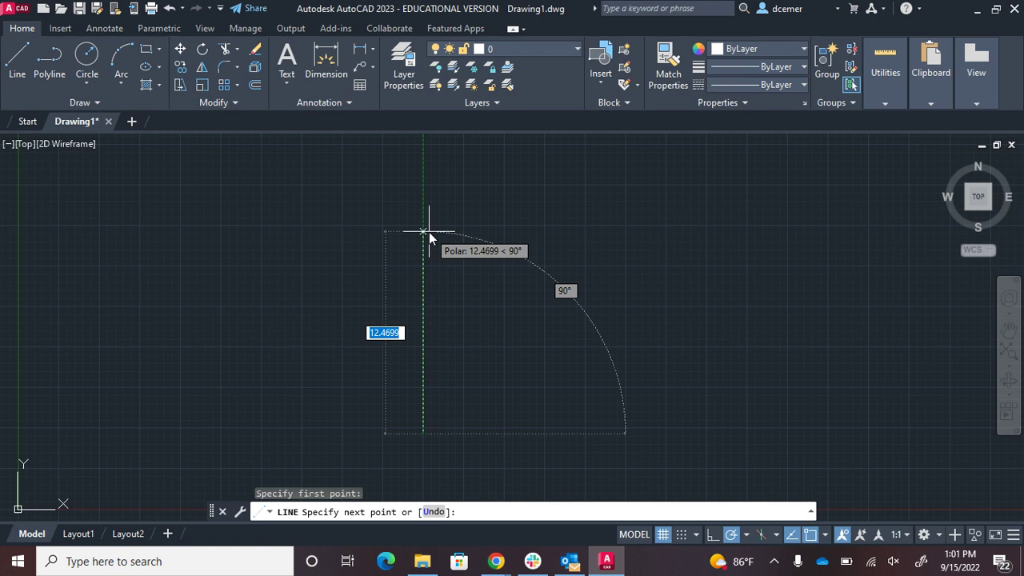
text(40)
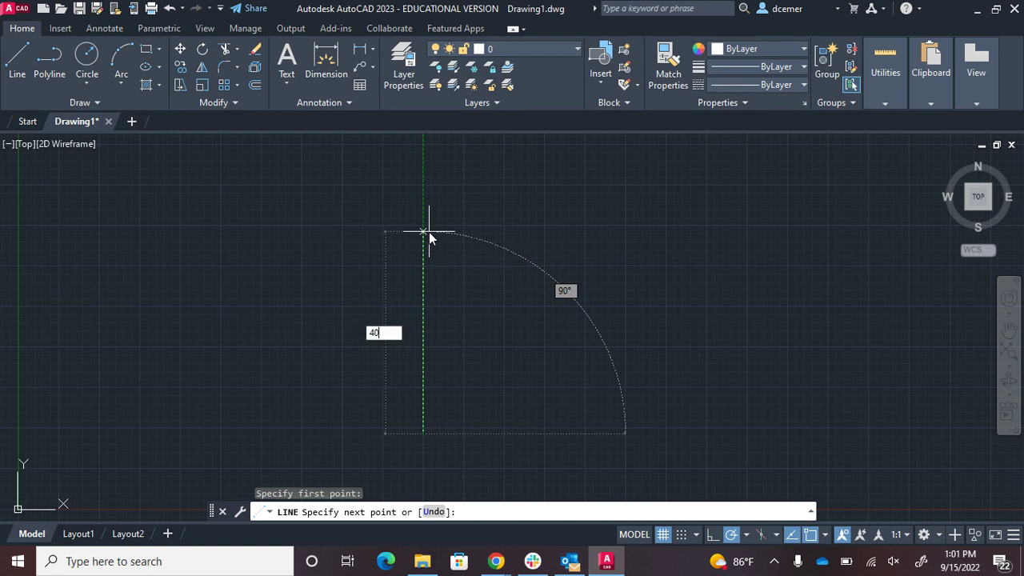
key(Return)
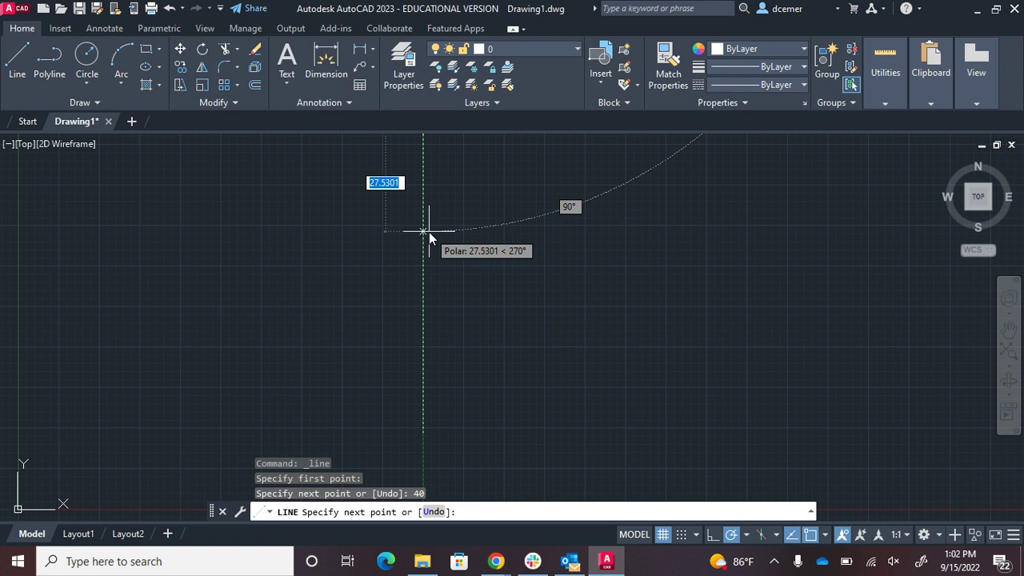
key(Escape)
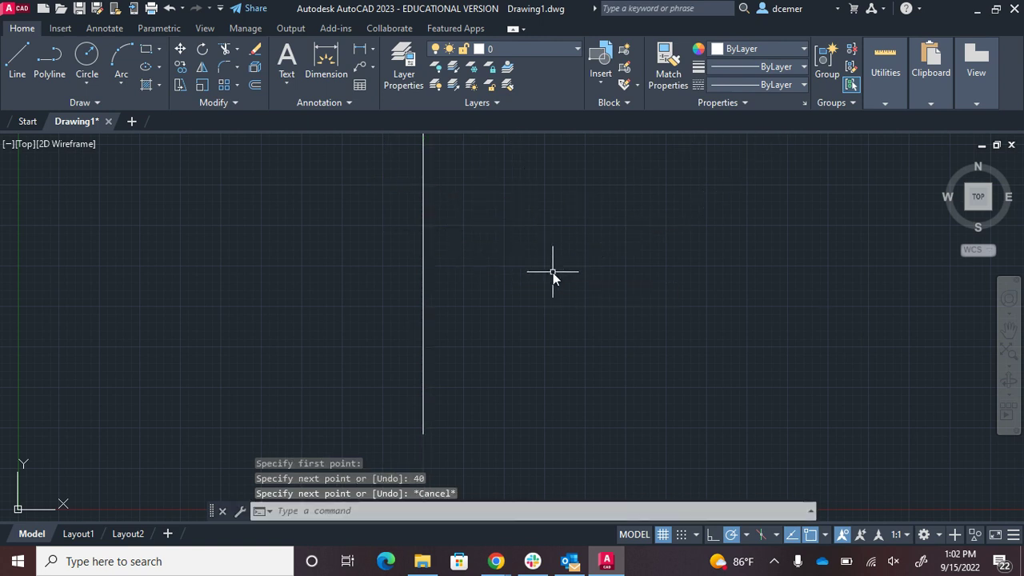
- Offset the vertical line 10 units toward the Y axis, and offset that copy another 10 units in the same direction
text(z)
key(Return)
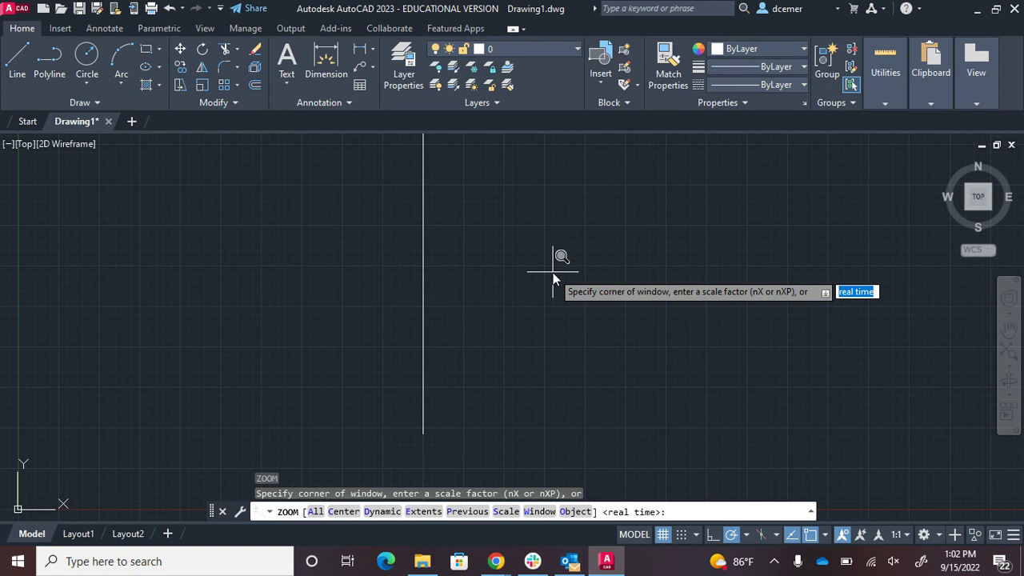
text(e)
key(Return)
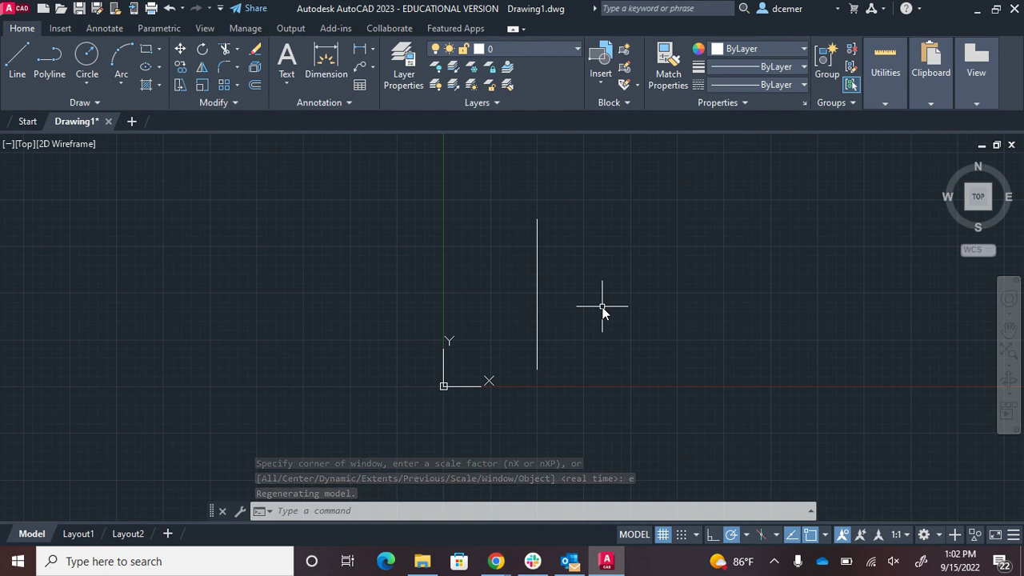
click(254, 84)
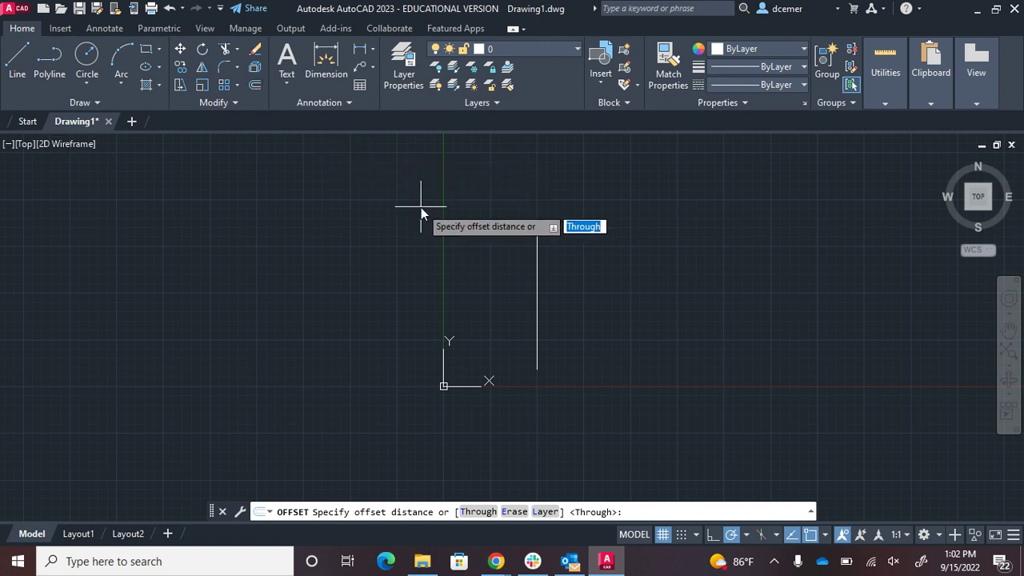
text(10)
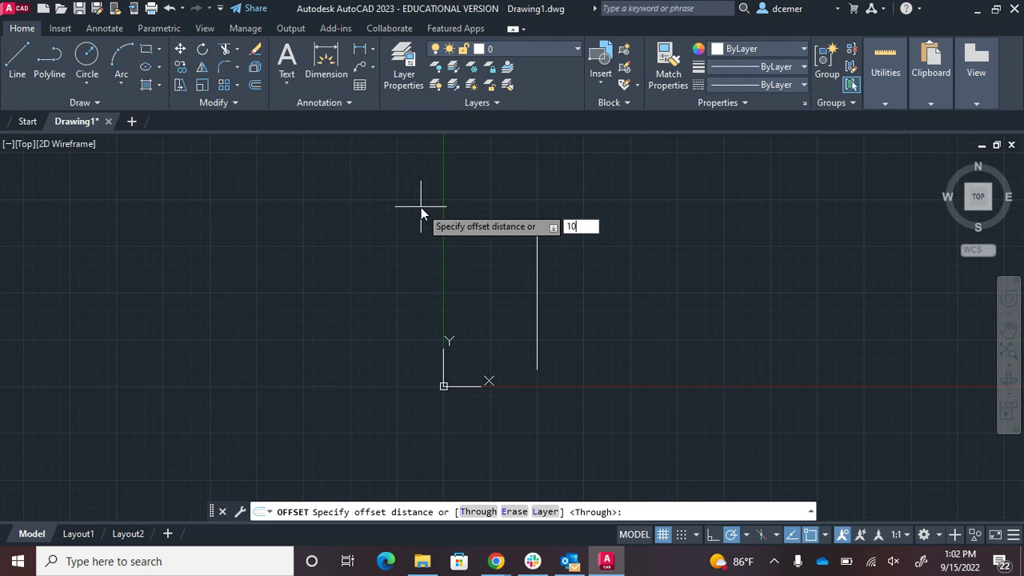
key(Return)
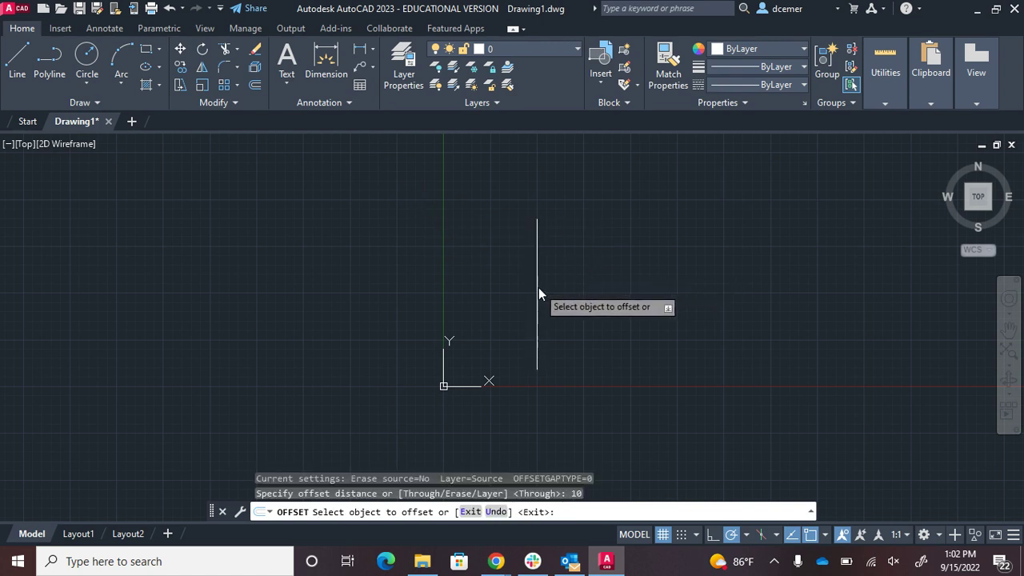
click(539, 287)
click(488, 288)
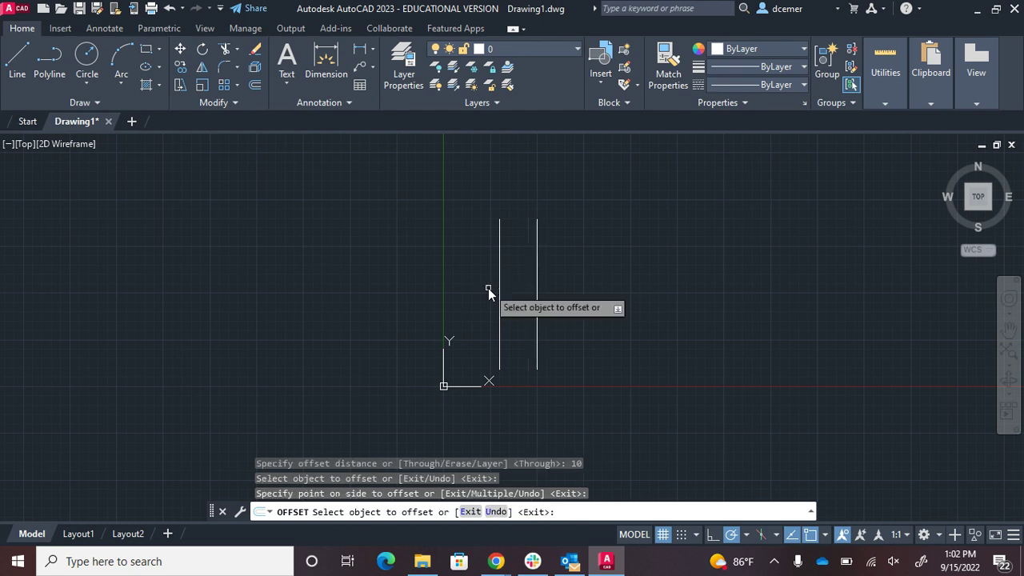
click(497, 289)
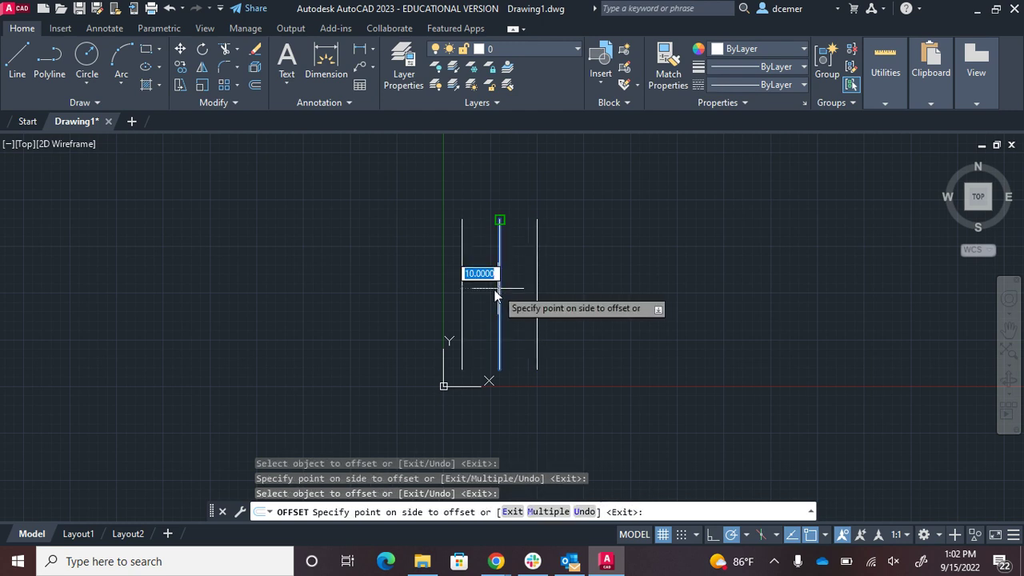
click(441, 295)
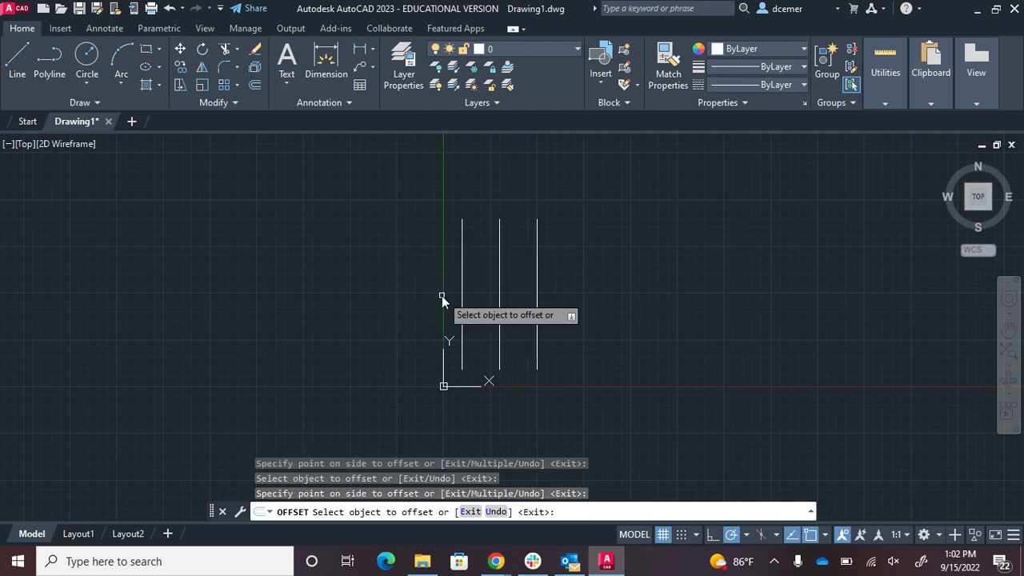
key(Return)
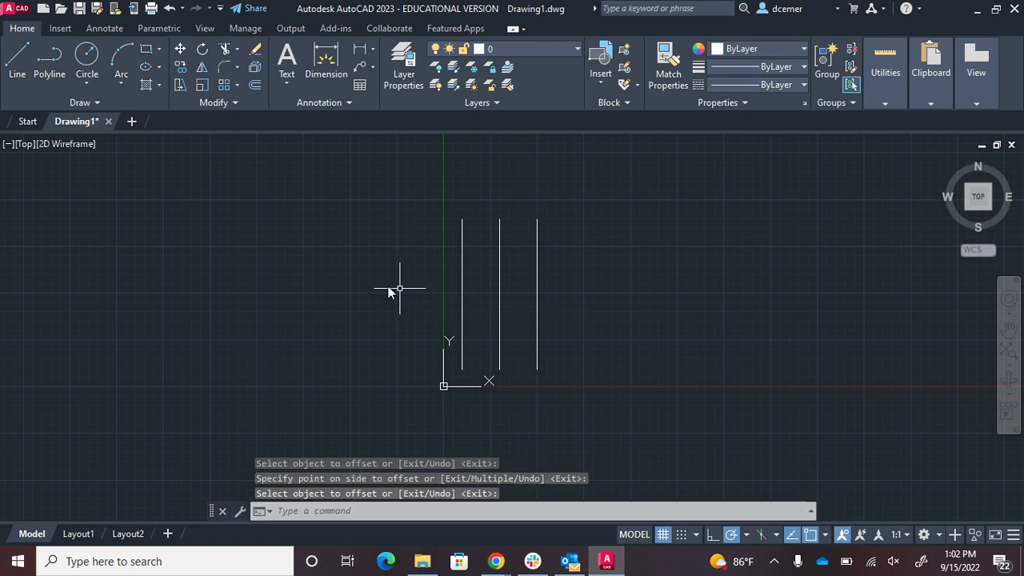
- Draw connected lines from the original line's upper end to the middle line's top, 10 units down, diagonally to the outer line's base, and back to the original's base
click(23, 62)
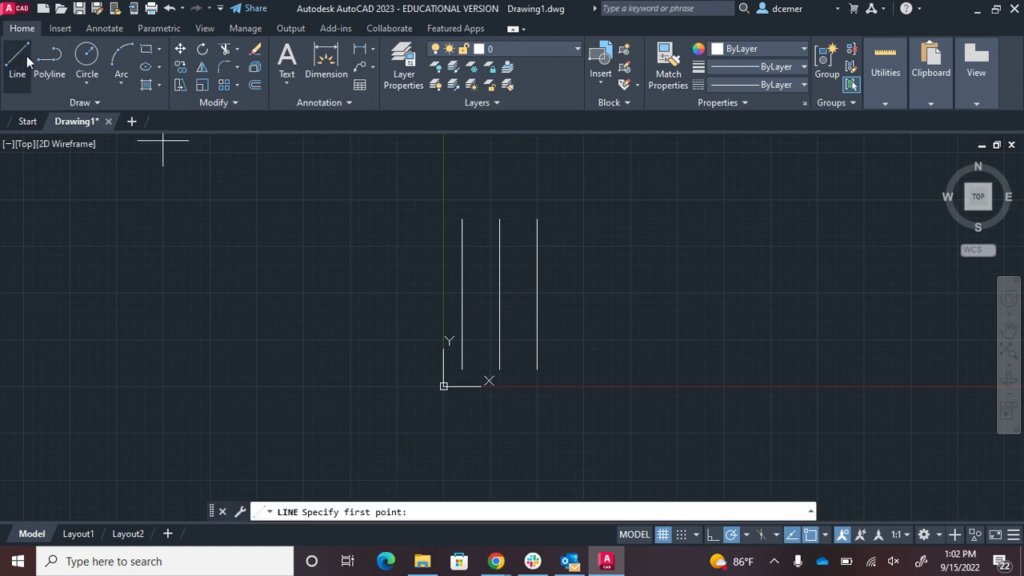
click(537, 218)
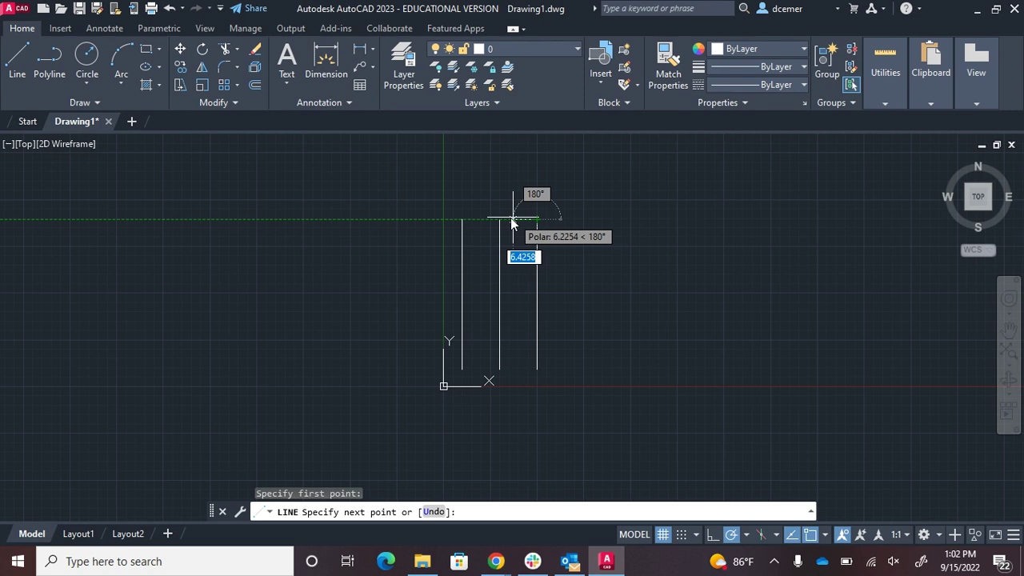
click(502, 224)
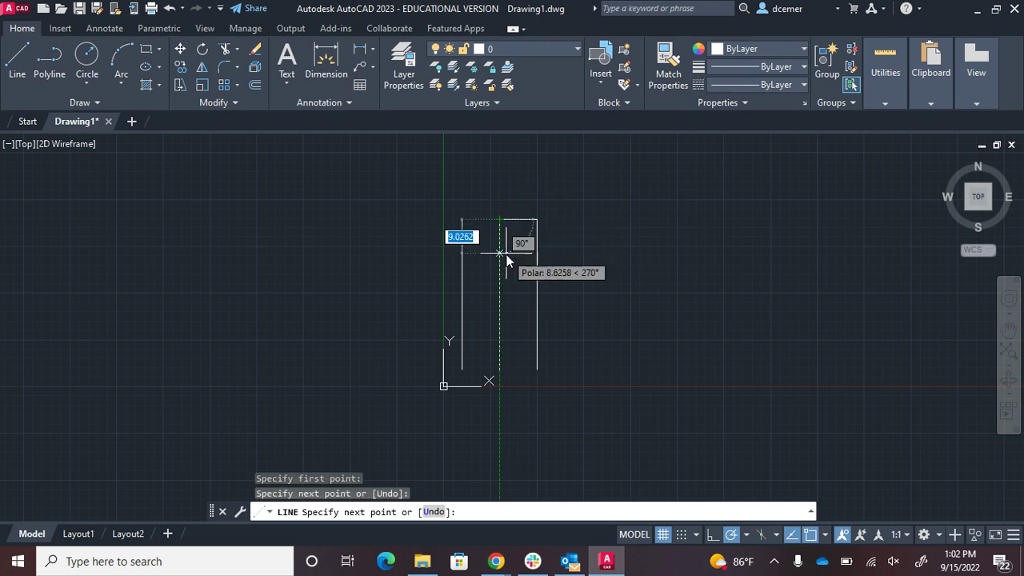
text(10)
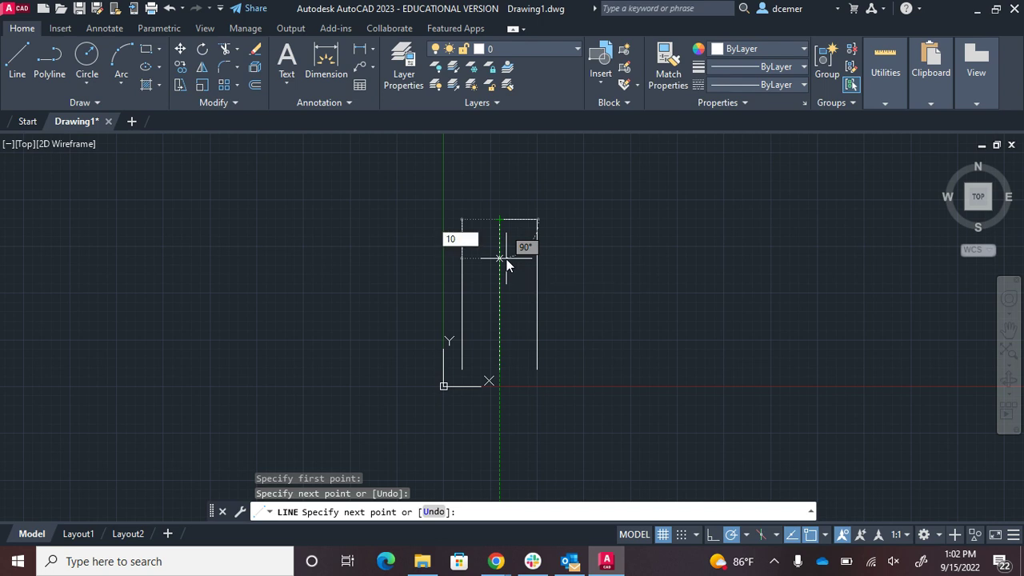
key(Return)
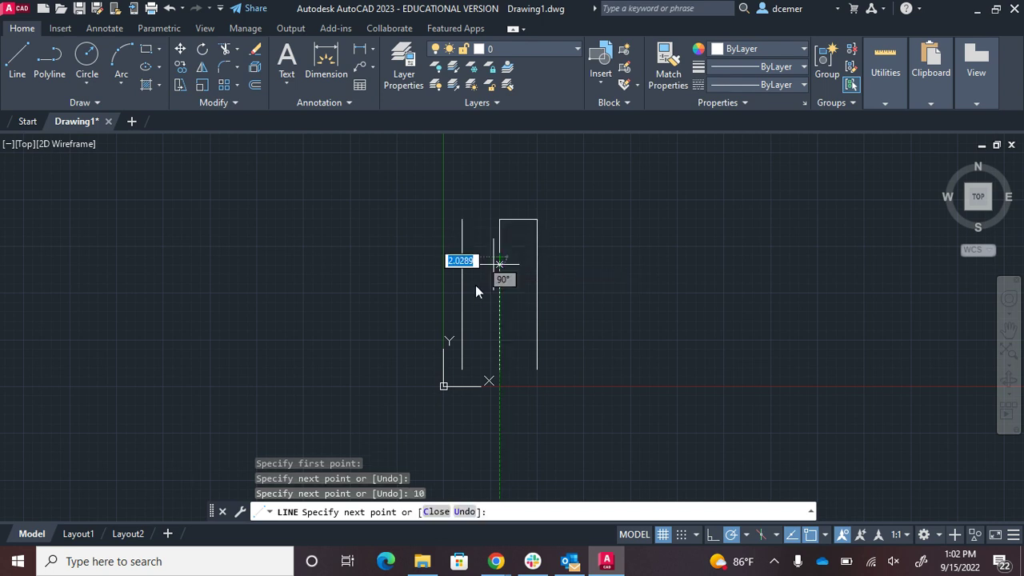
click(460, 369)
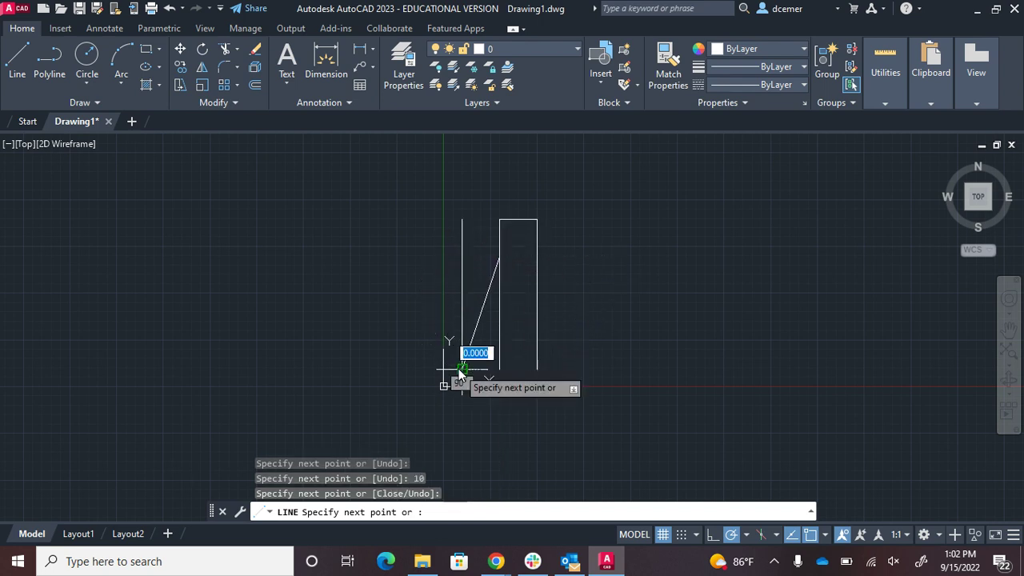
click(536, 368)
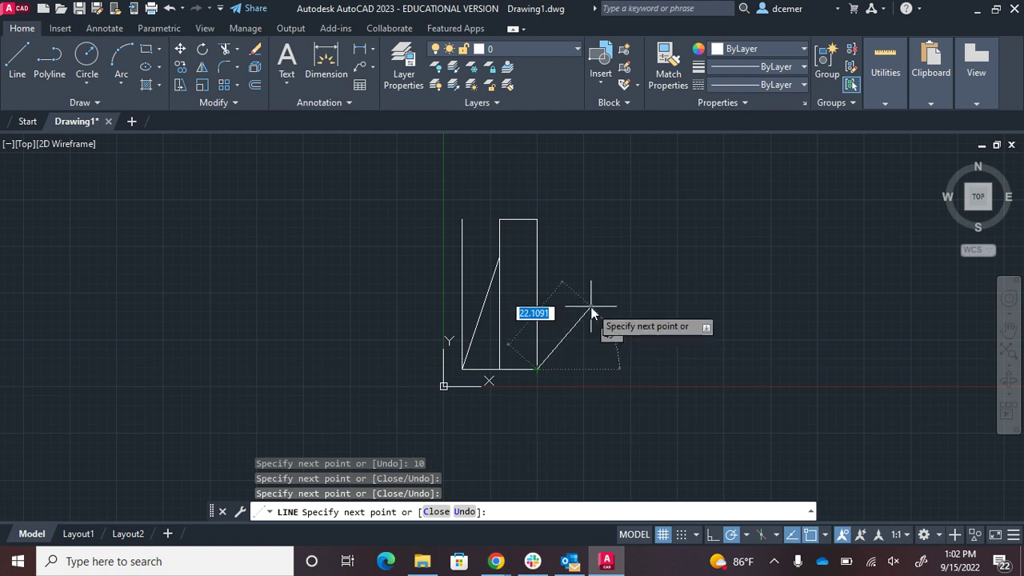
key(Escape)
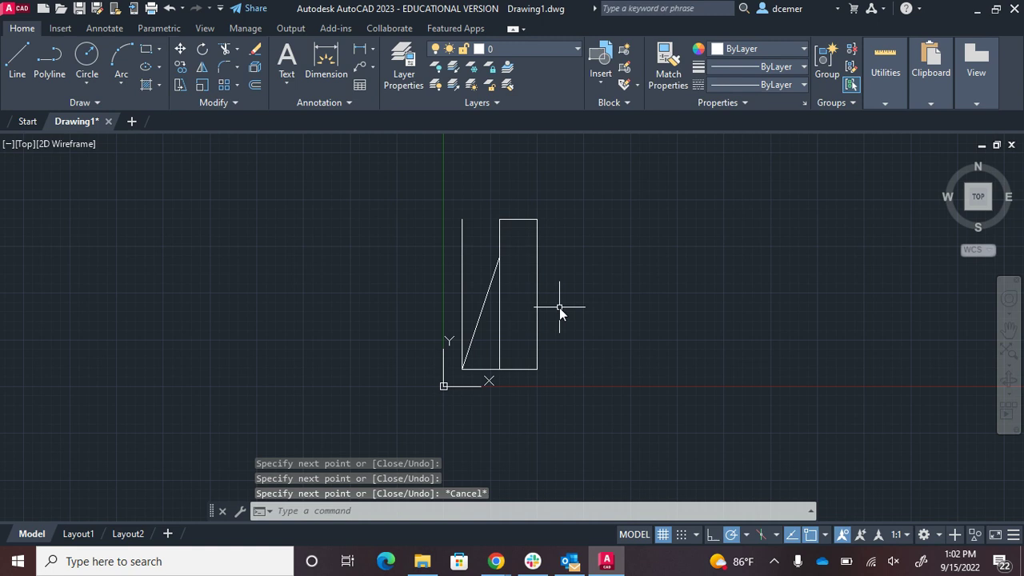
- Delete the full-length middle and outer vertical construction lines, leaving the closed half profile
click(501, 337)
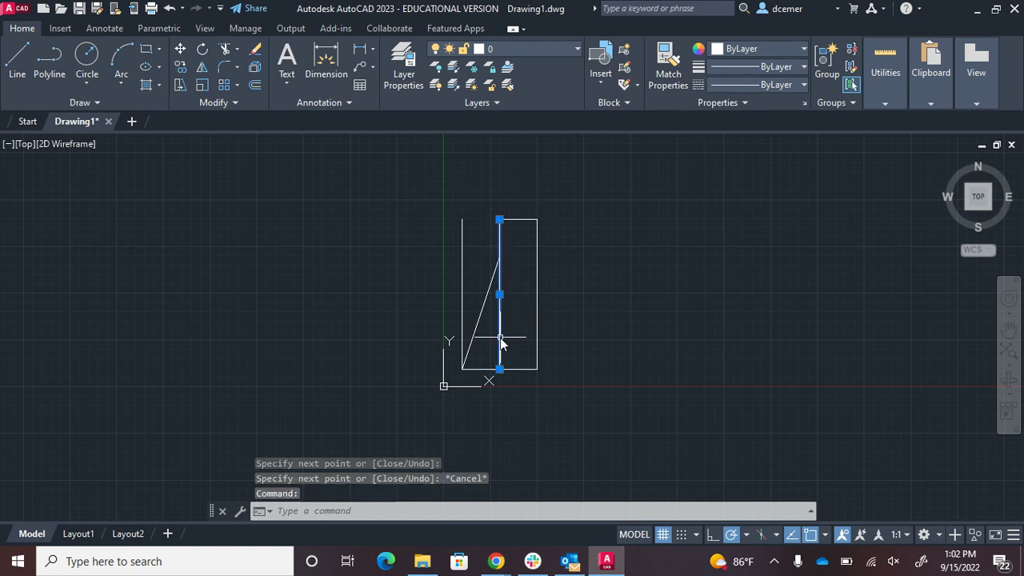
key(Delete)
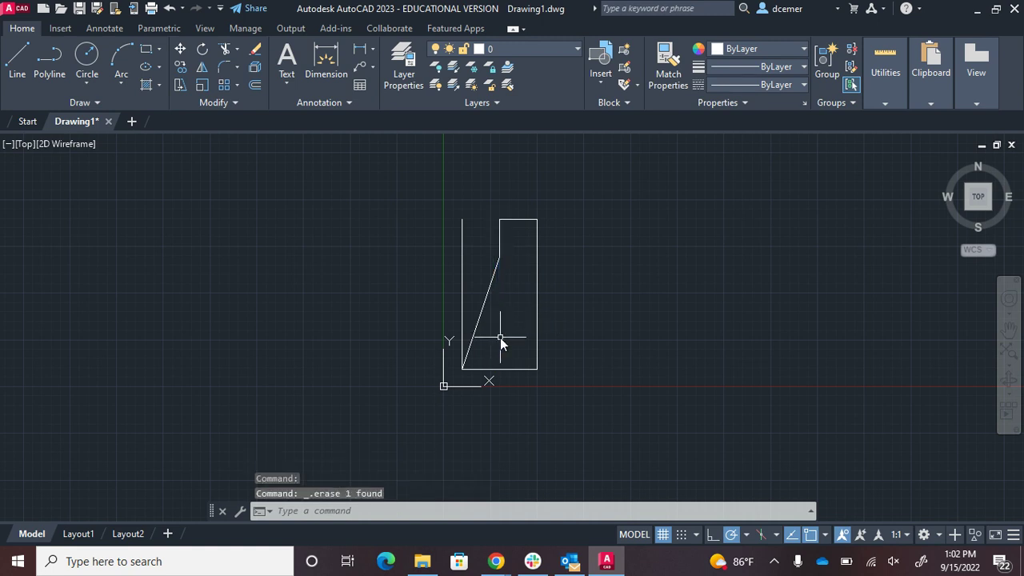
click(461, 279)
key(Delete)
- Fillet the profile's upper corner between the horizontal top edge and the short vertical edge with a radius of 10
click(225, 71)
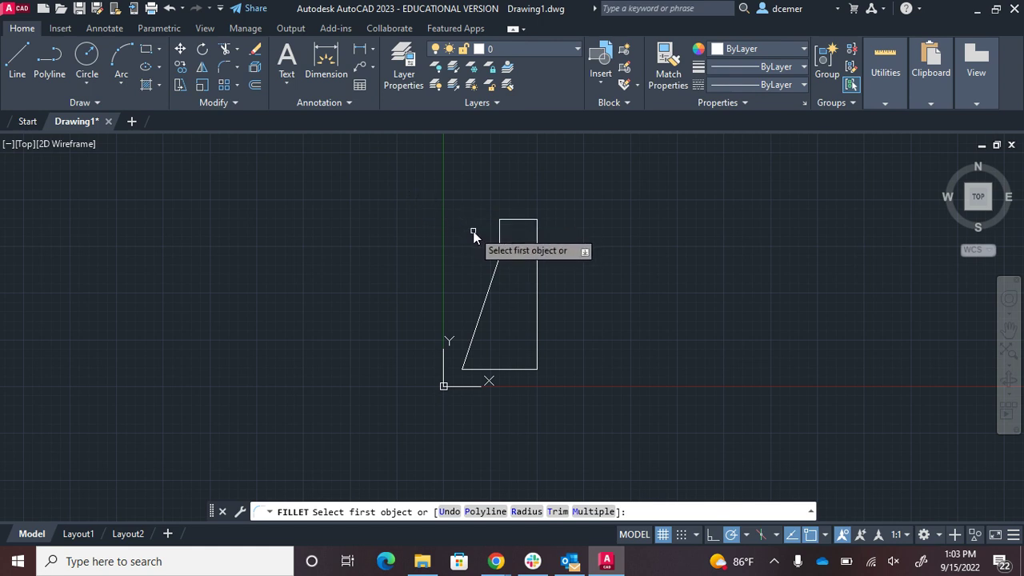
text(r)
key(Return)
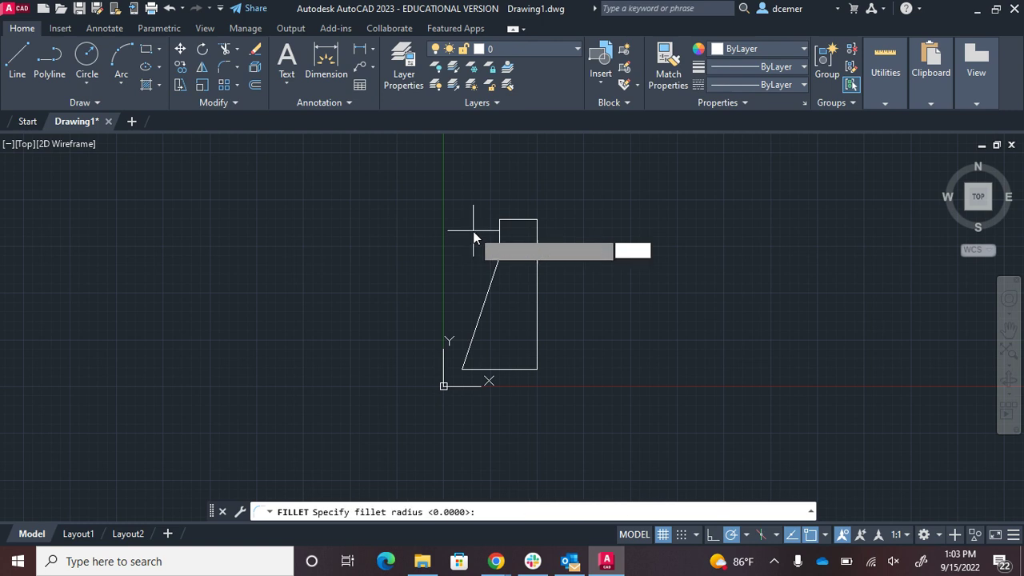
text(10)
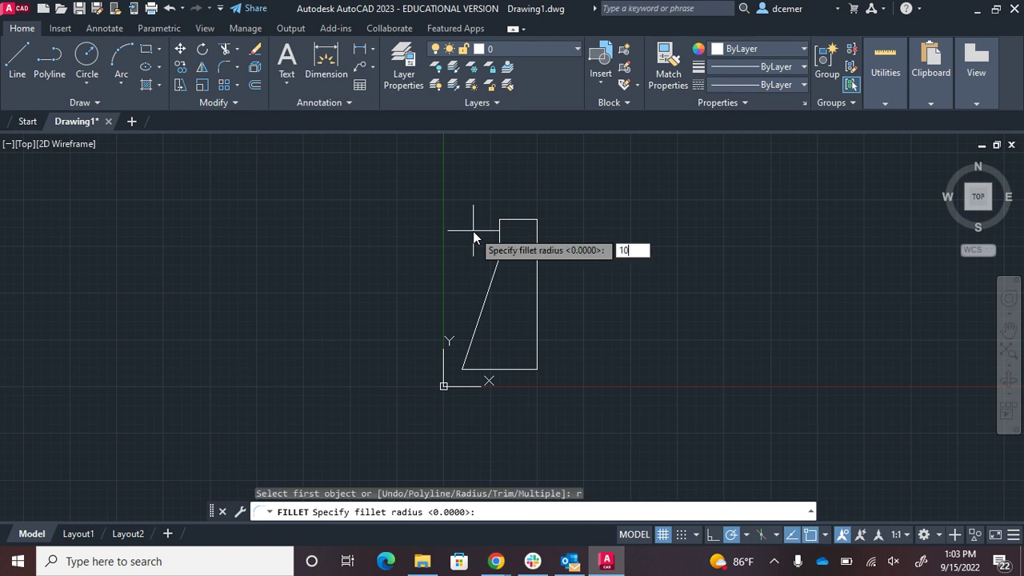
key(Return)
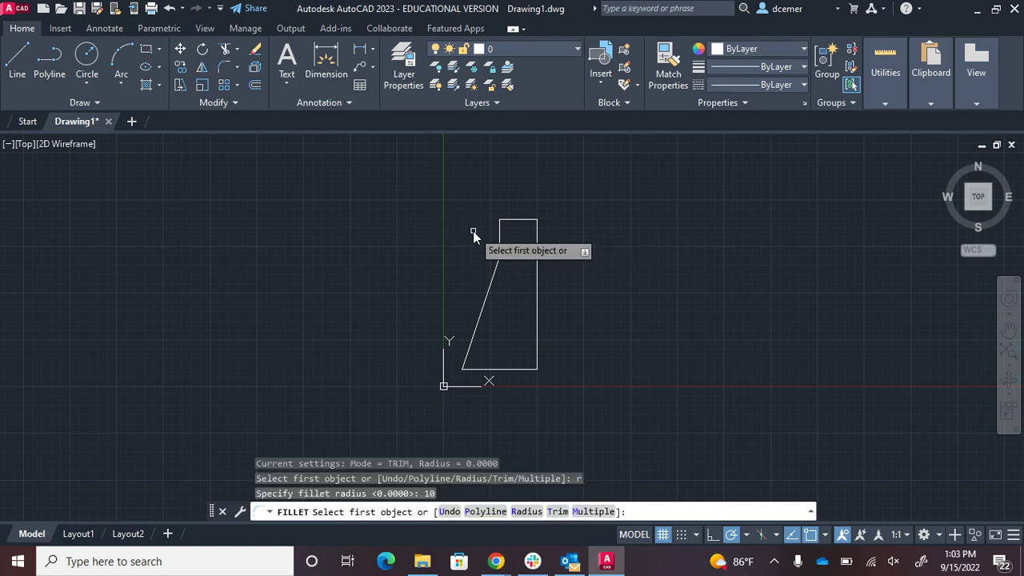
click(516, 221)
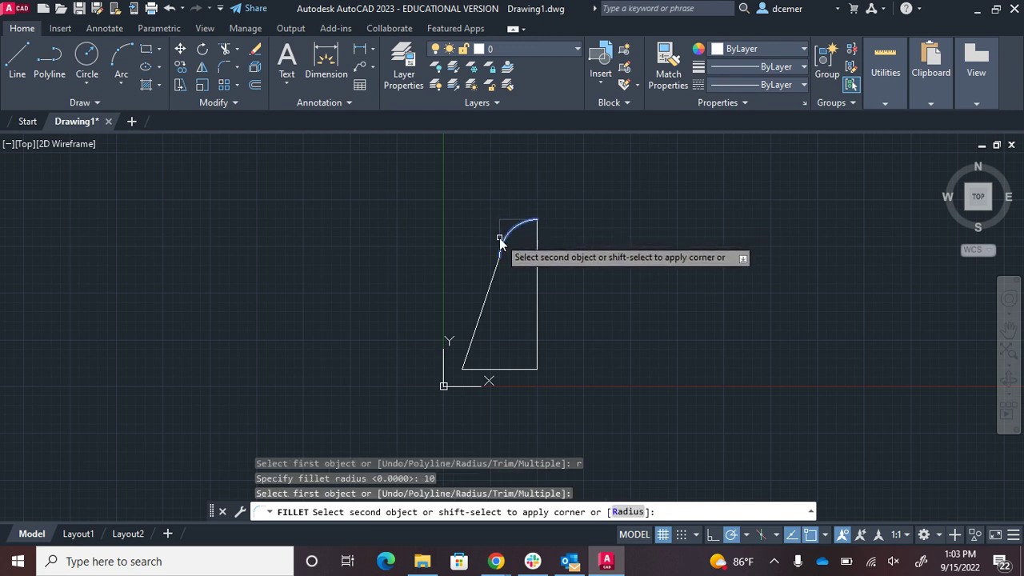
click(500, 240)
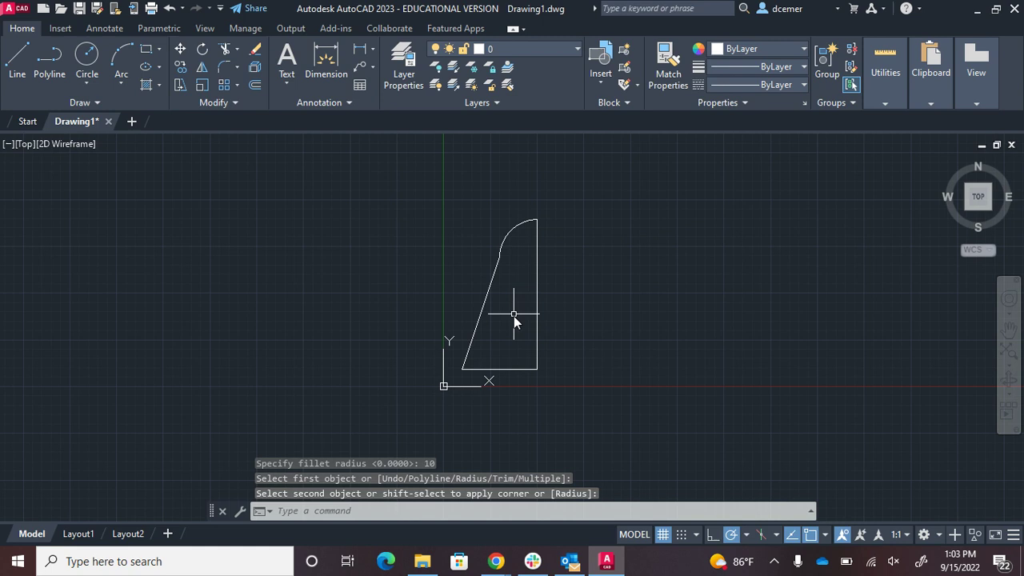
- Fillet the profile's lower corner between the slanted line and the base line with the same radius of 10
key(Return)
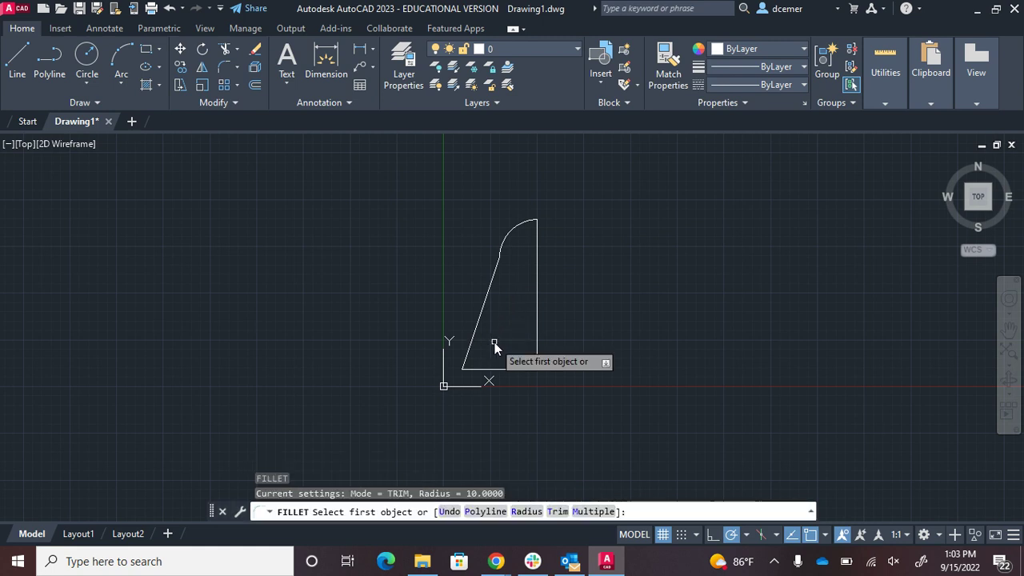
click(473, 343)
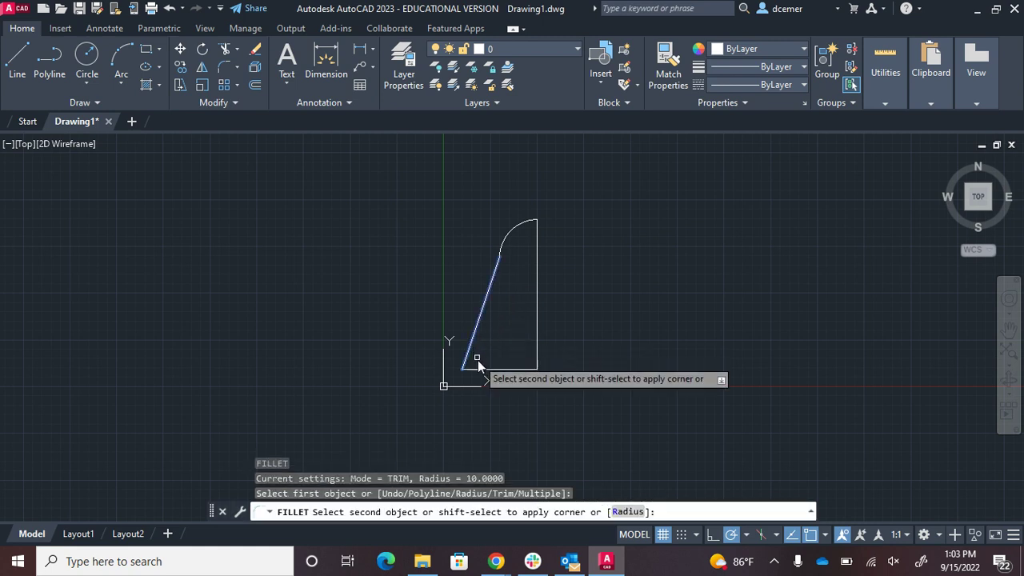
click(491, 370)
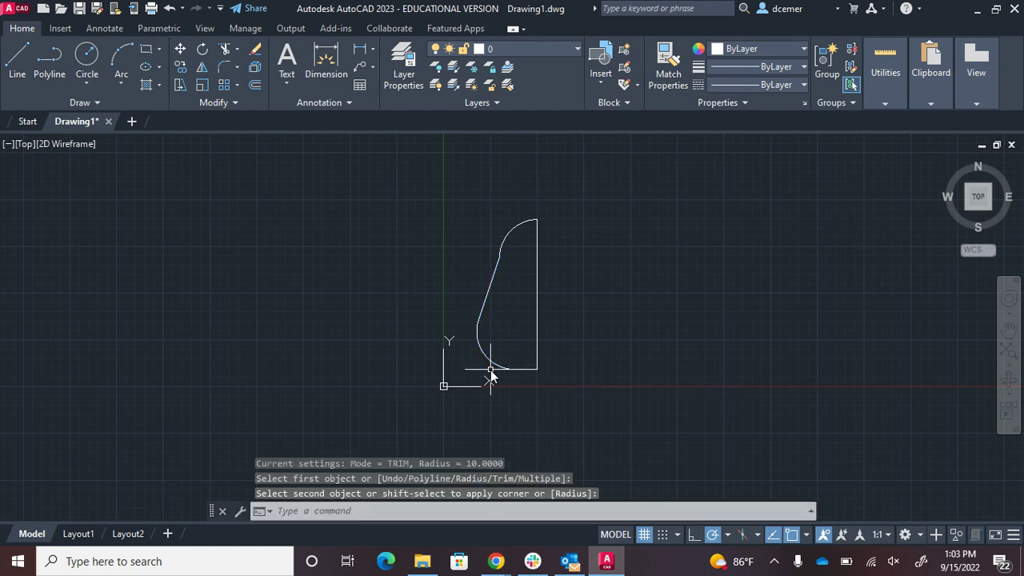
- Fillet the junction between the slanted line and the upper arc with the same radius of 10
key(Return)
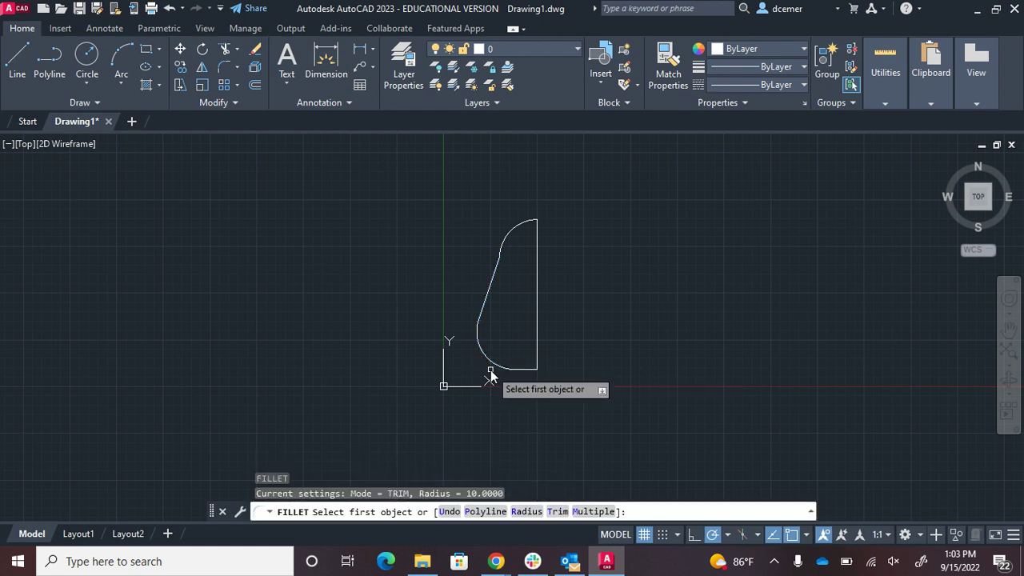
click(496, 274)
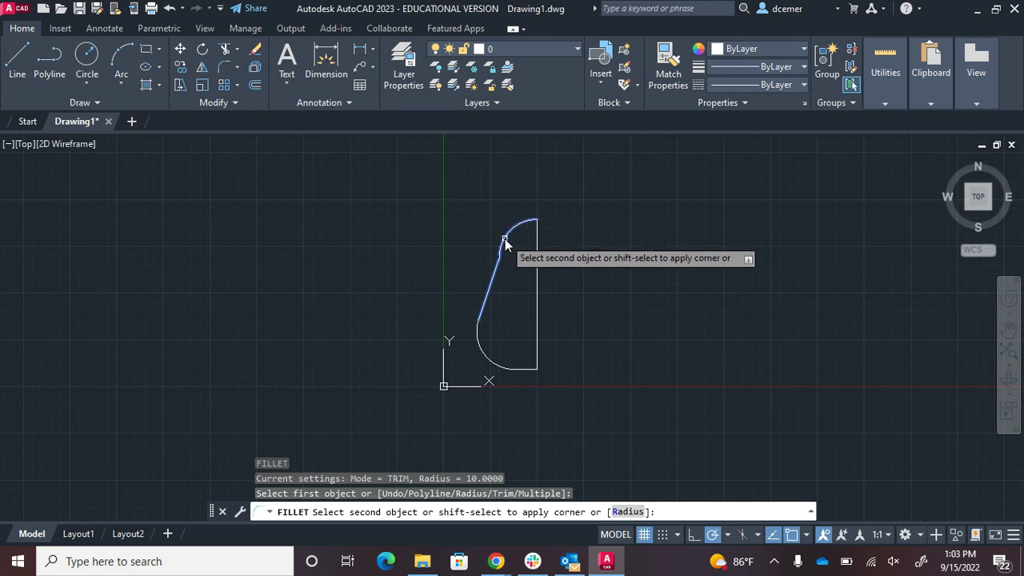
click(505, 239)
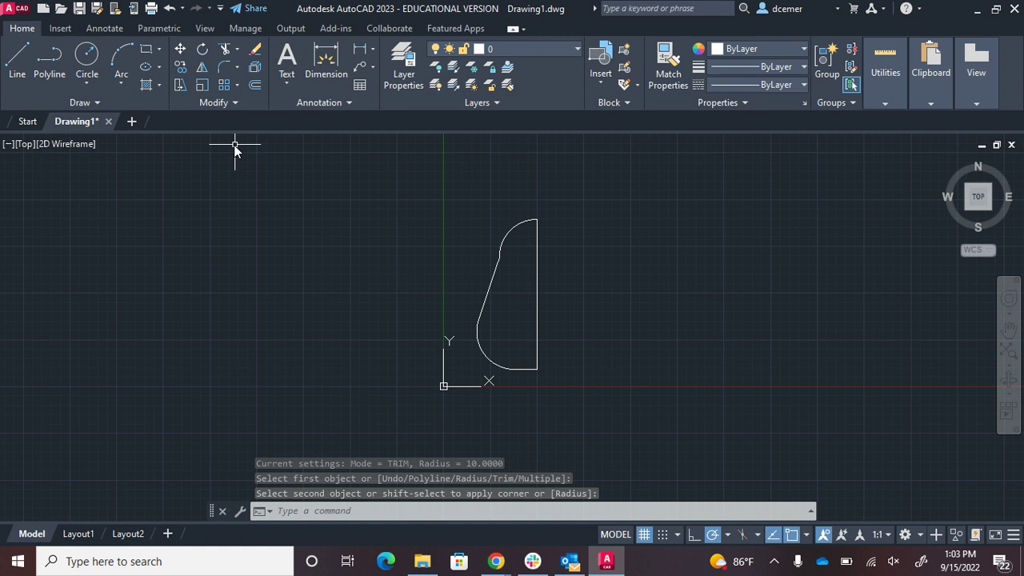
- Mirror the half profile's outline across its straight vertical edge, using the edge's endpoints as the mirror line and keeping the source objects
click(201, 69)
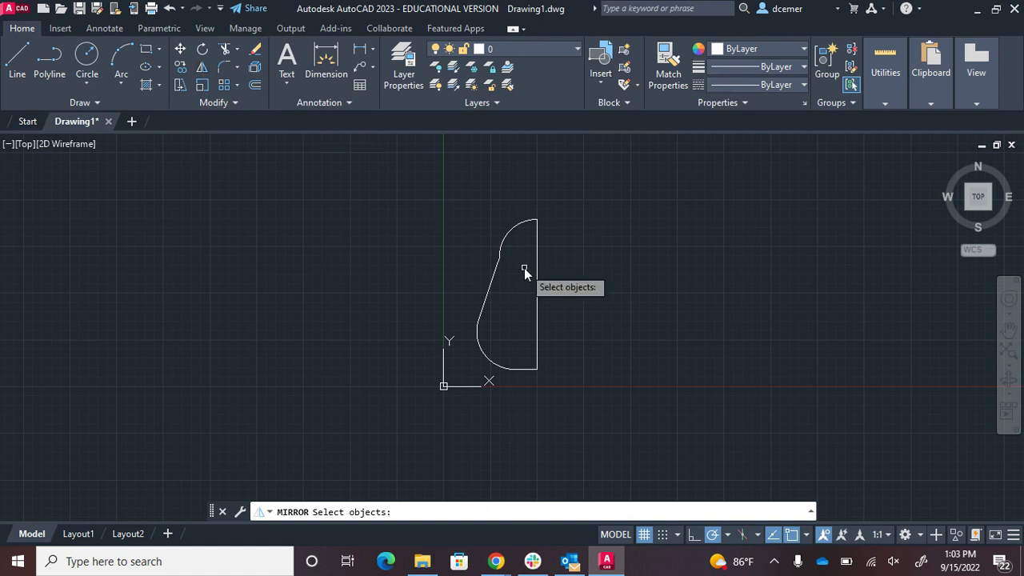
click(528, 201)
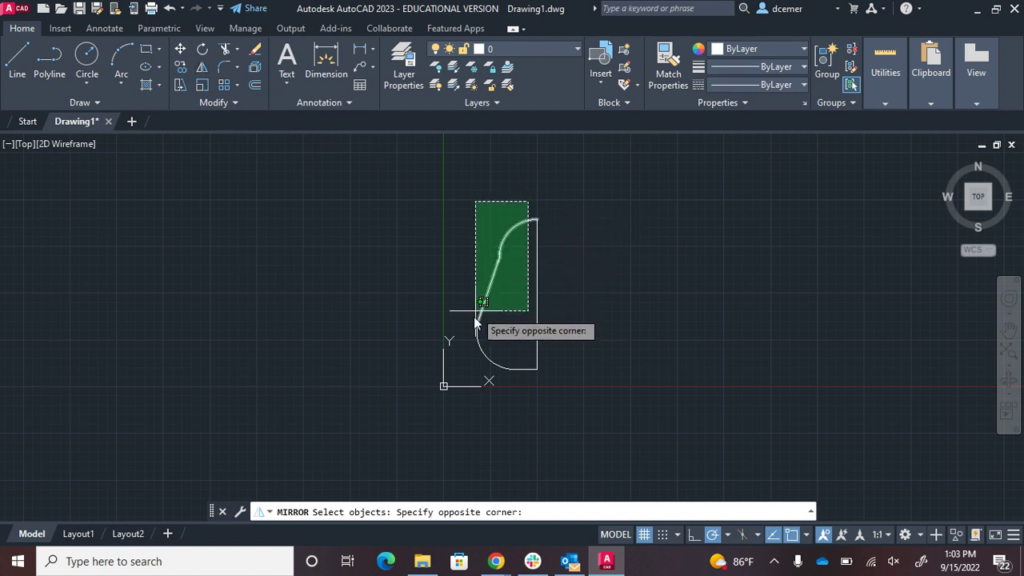
click(474, 373)
key(Return)
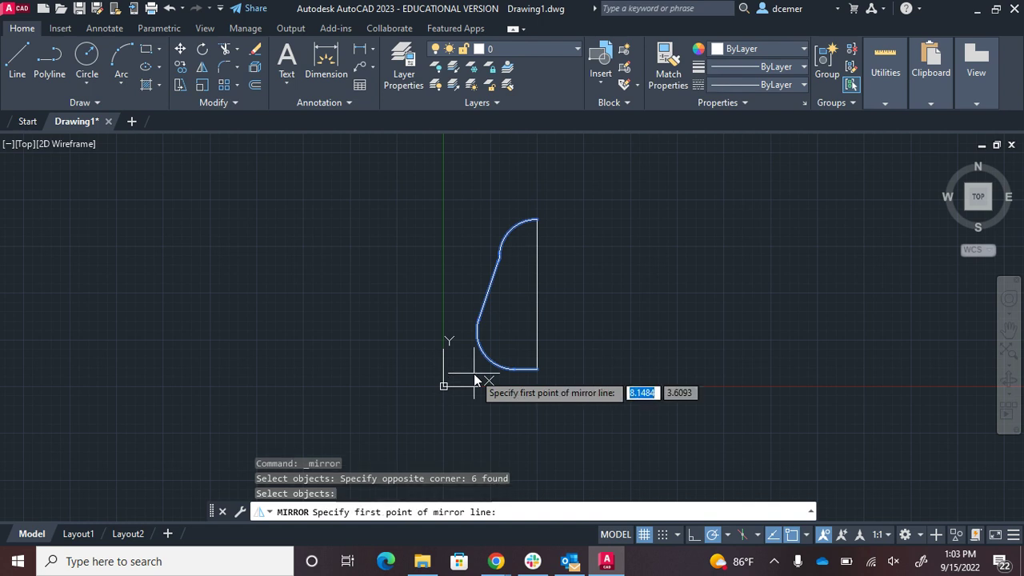
click(537, 219)
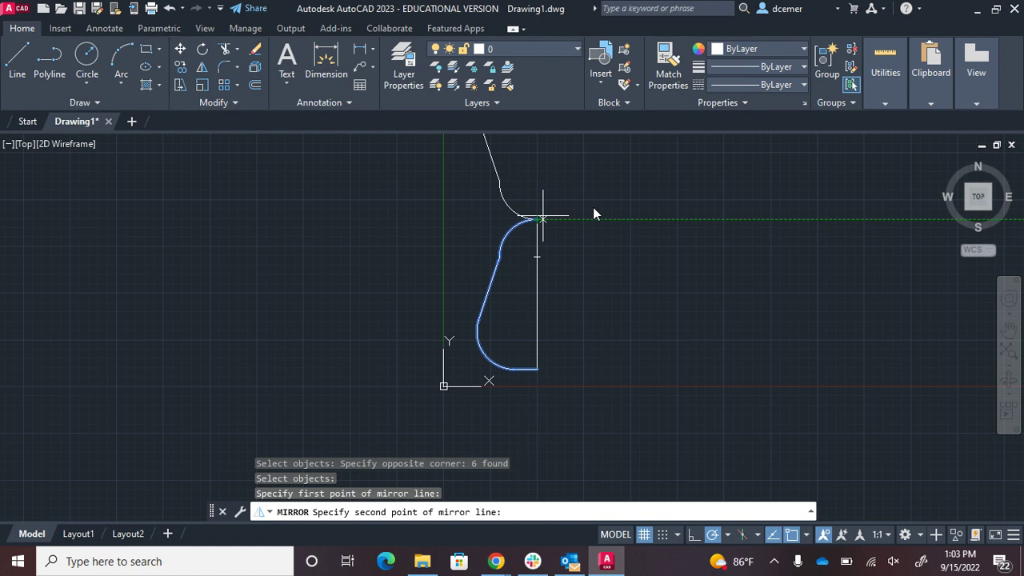
click(536, 372)
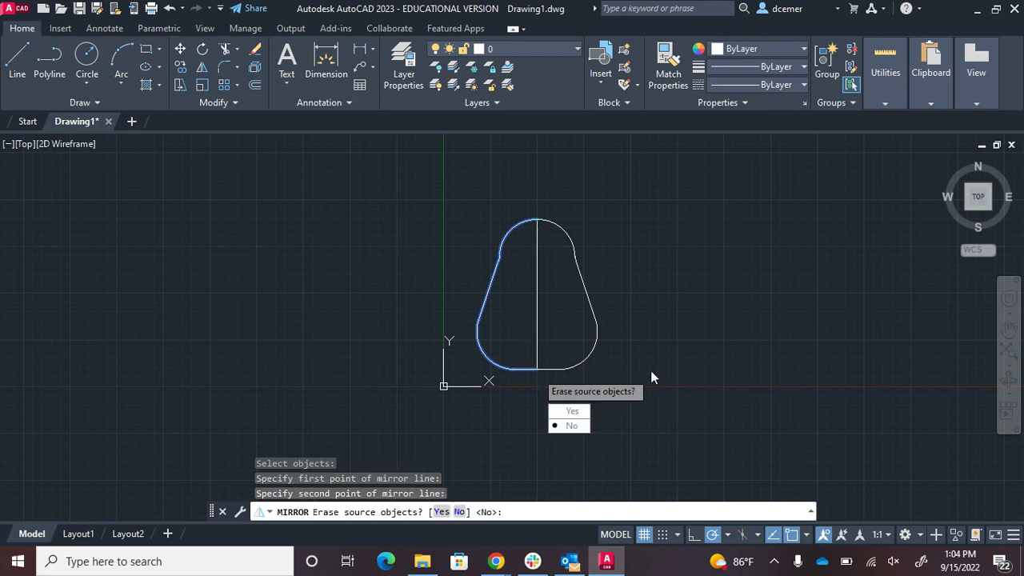
text(n)
key(Return)
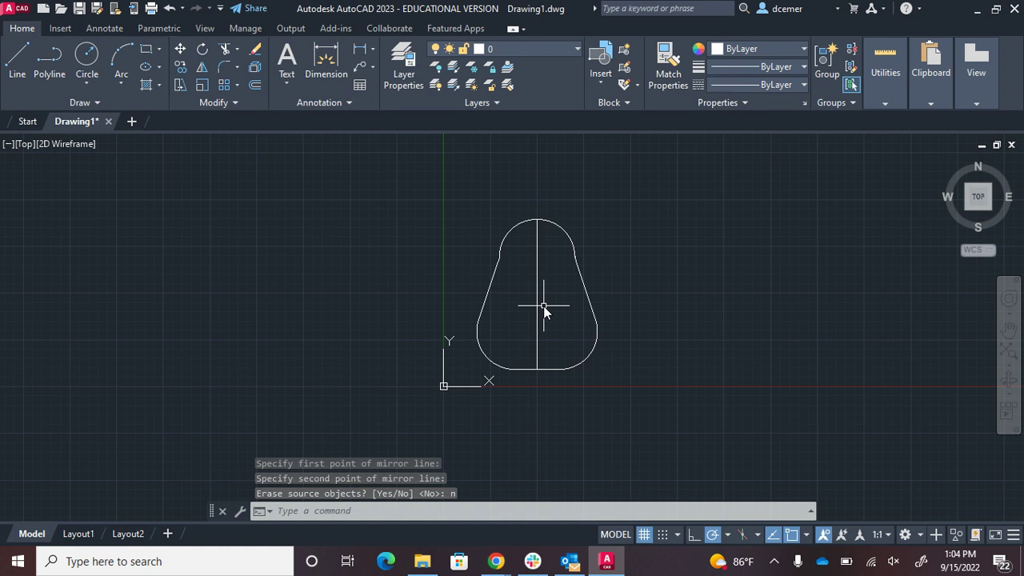
- Draw a circle of radius 5 at the center of the rounded top and delete the vertical centre line
click(86, 58)
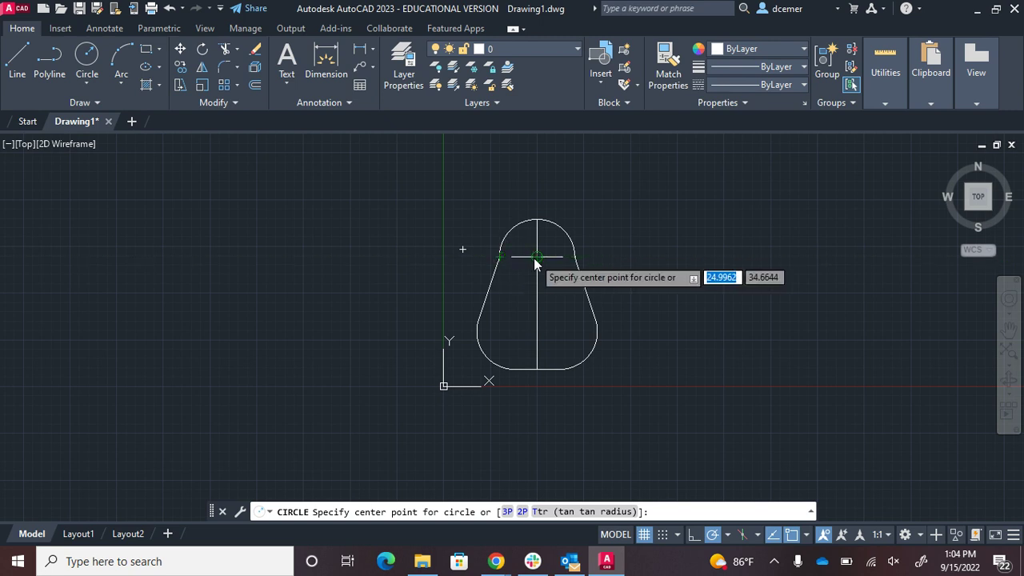
click(534, 257)
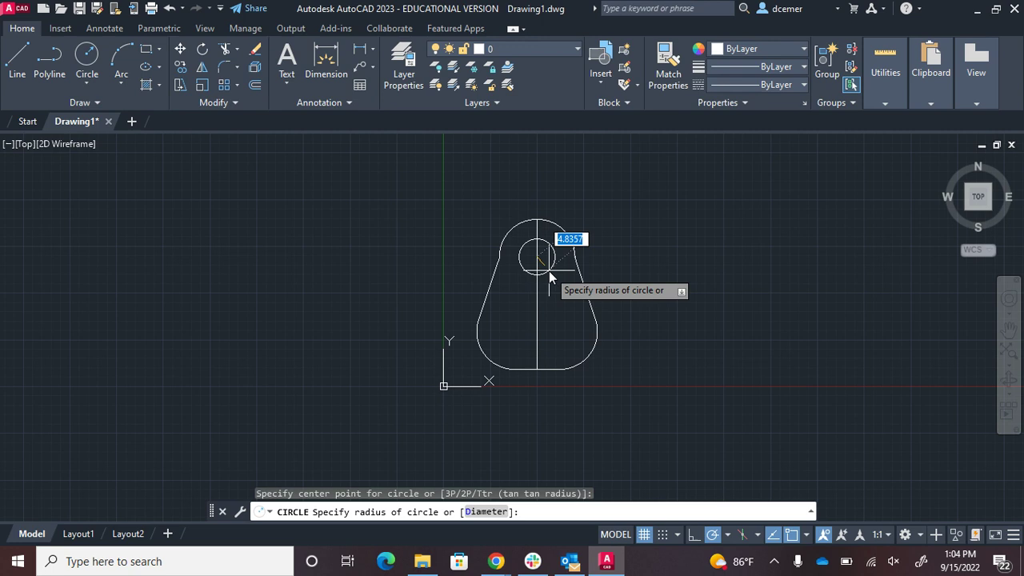
text(5)
key(Return)
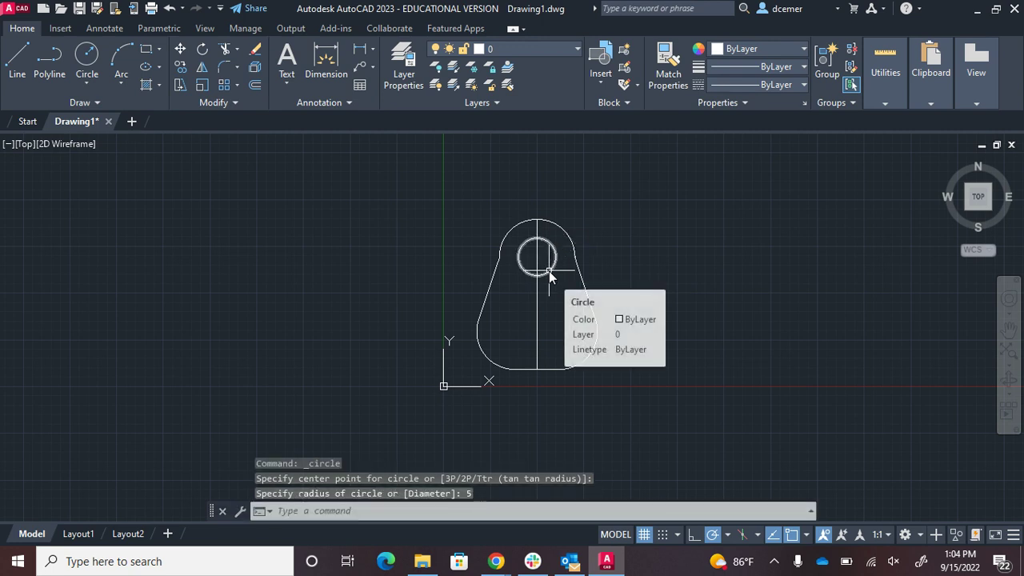
click(537, 310)
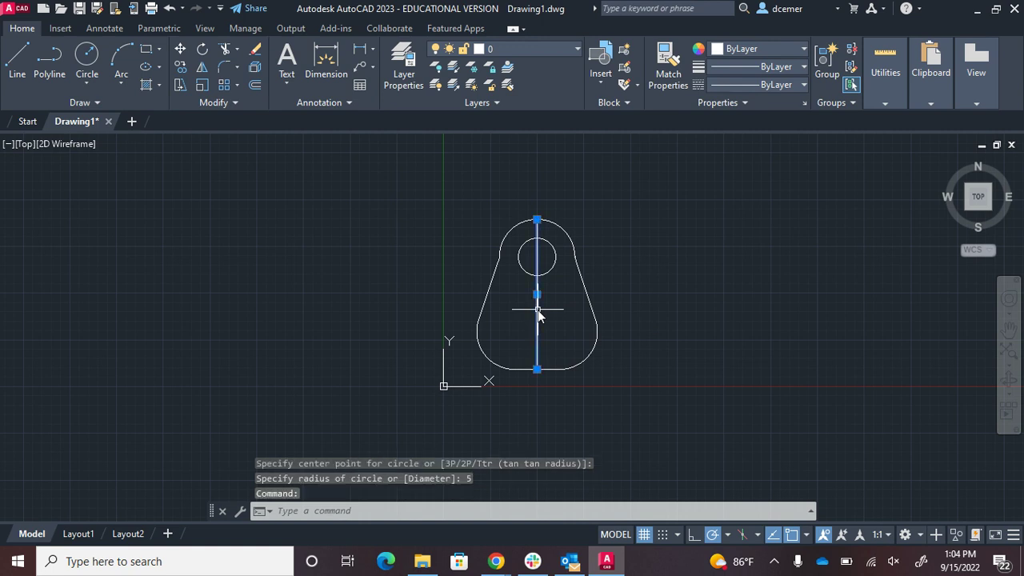
key(Delete)
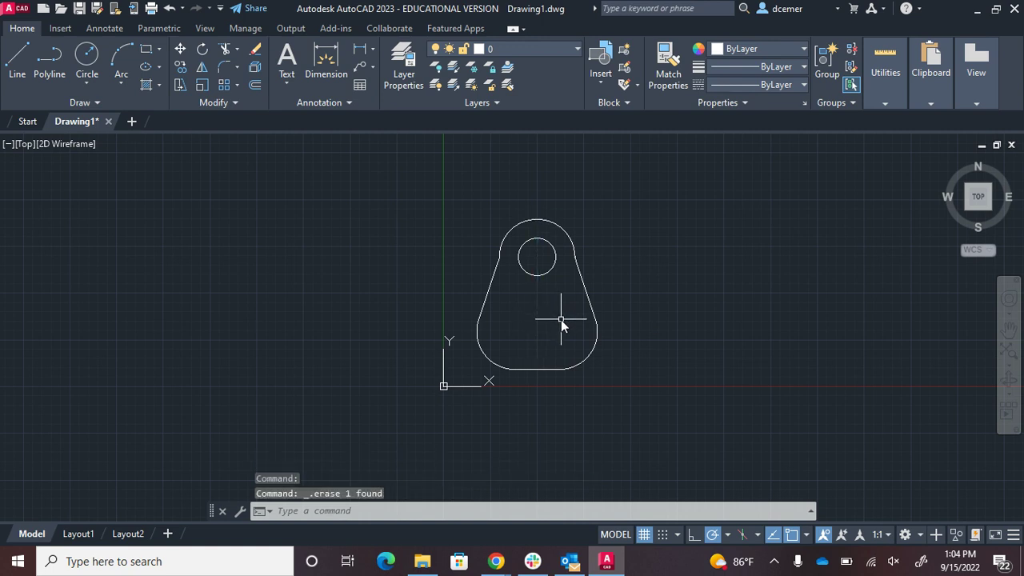
click(285, 77)
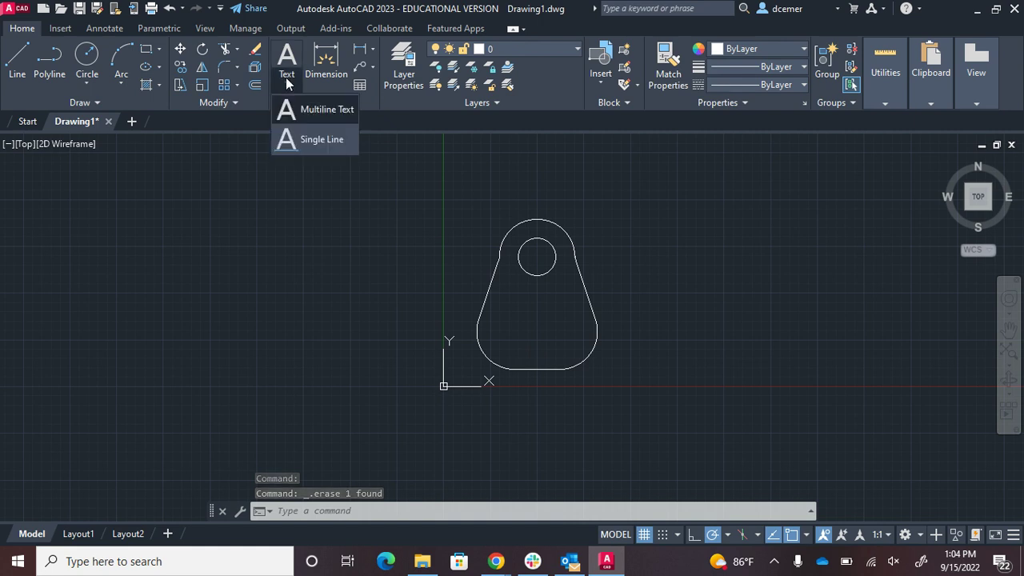
click(310, 140)
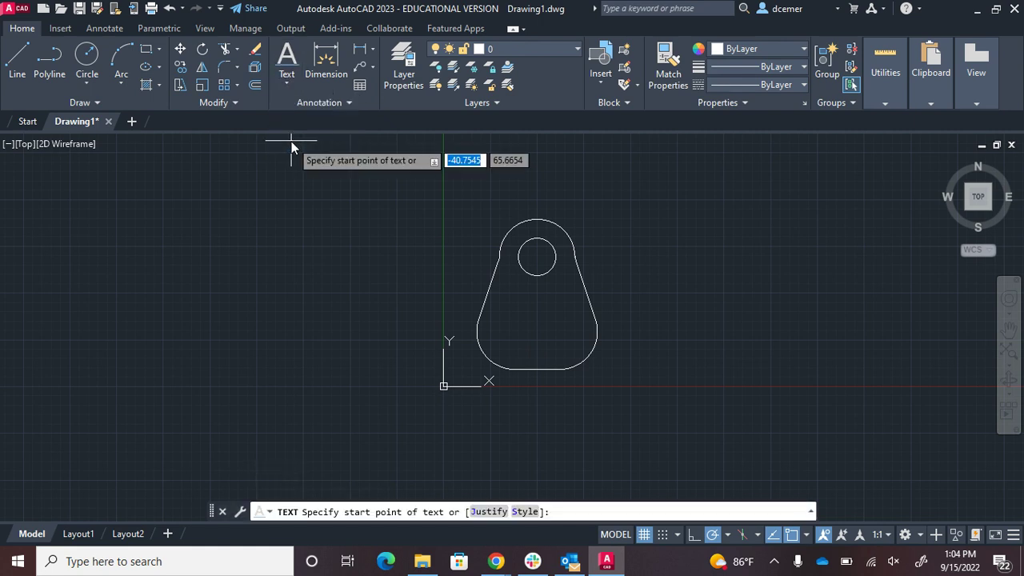
click(508, 345)
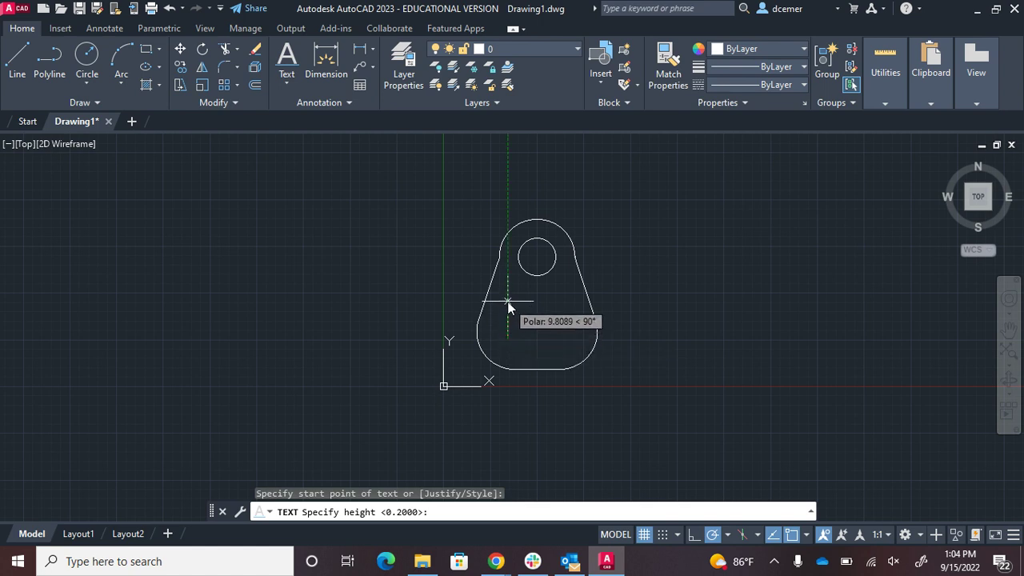
key(Return)
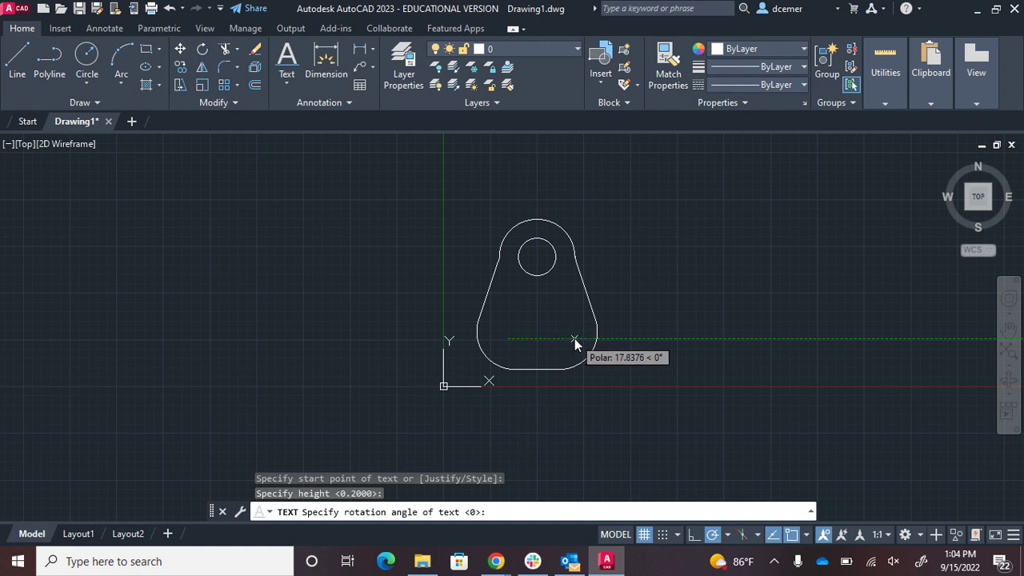
key(Return)
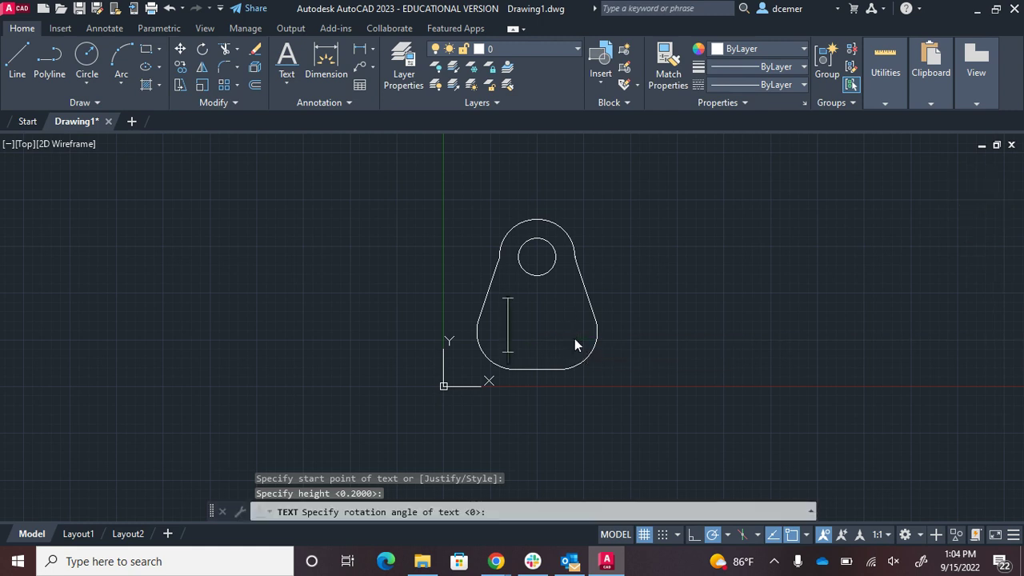
text(DP)
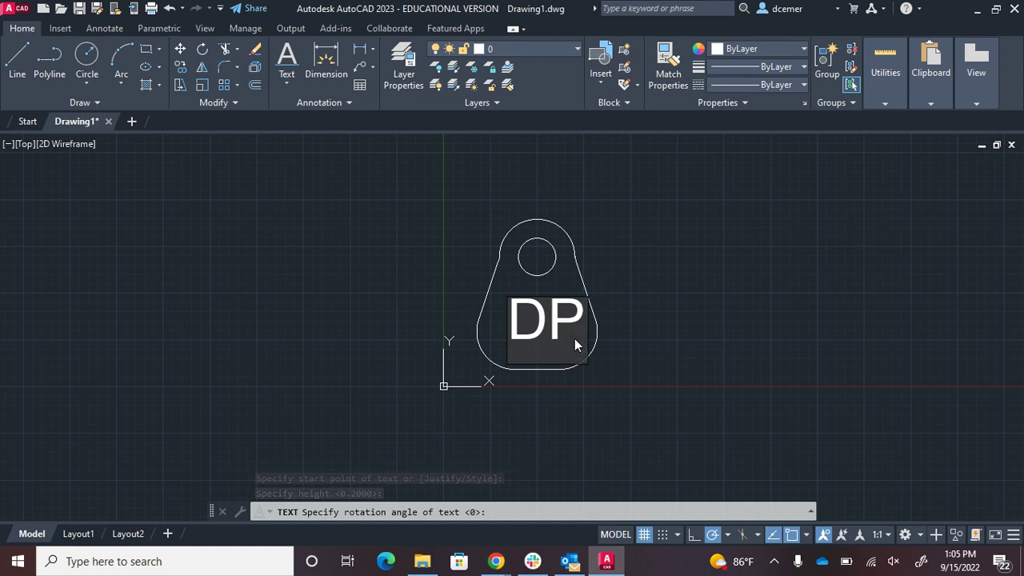
key(BackSpace)
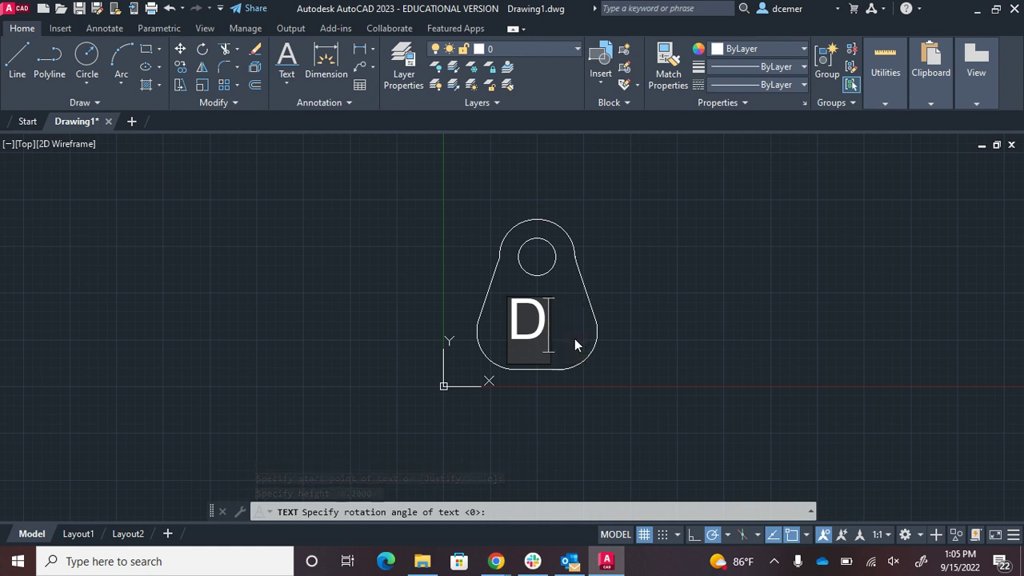
text(C)
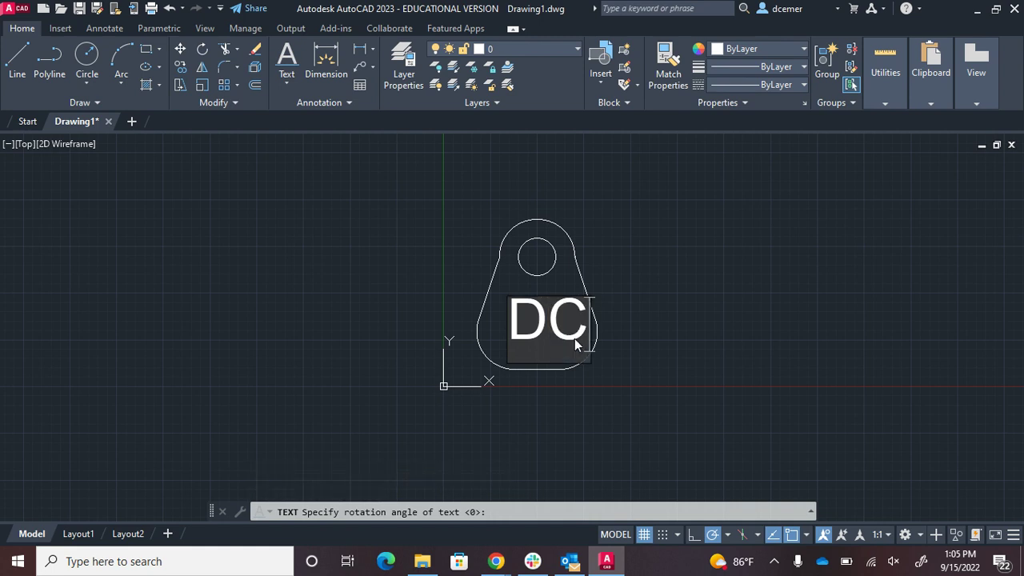
key(Escape)
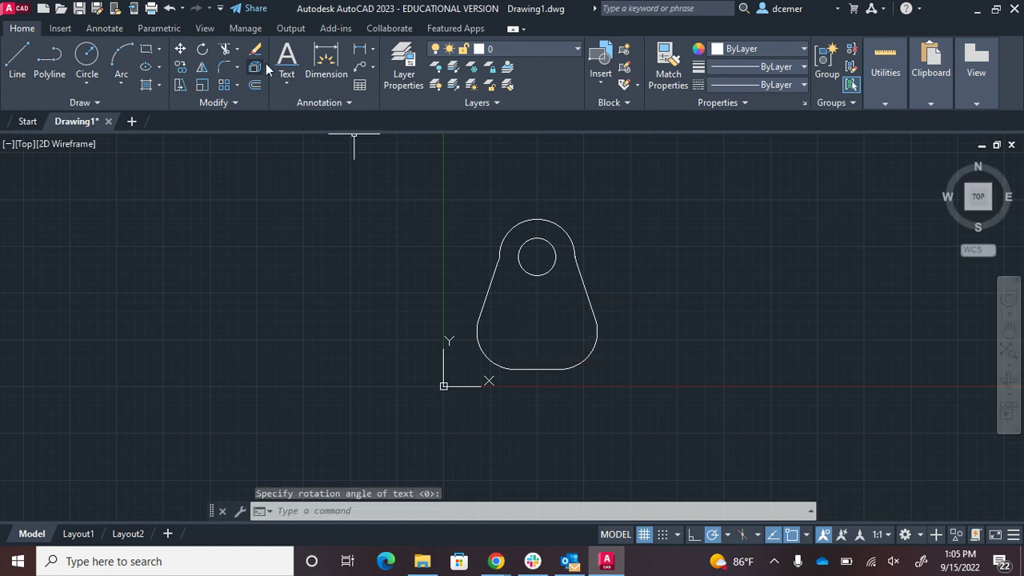
- Add the single-line text "DC" inside the lower part of the profile, about 10 units high with a rotation of 0
click(284, 81)
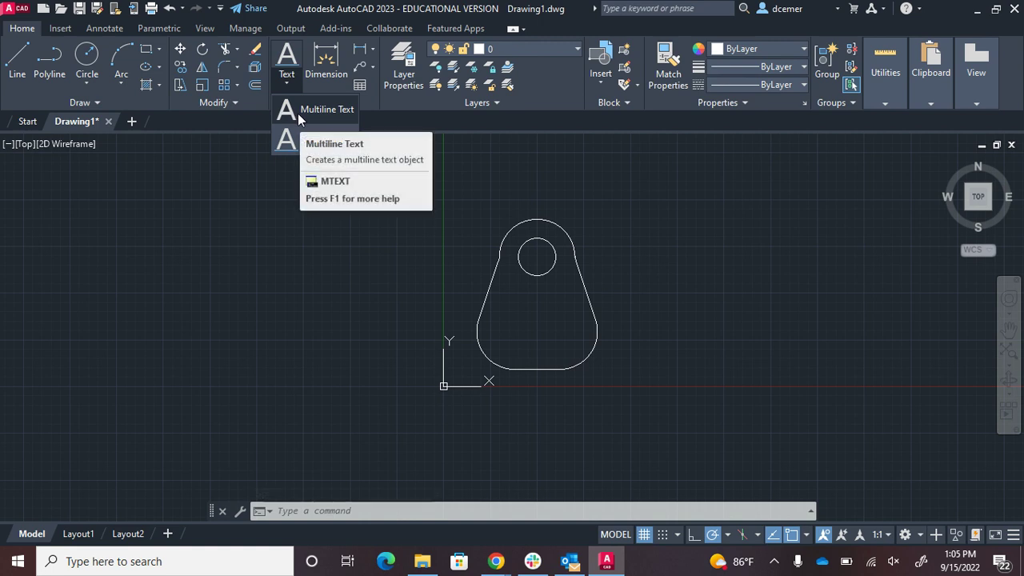
click(295, 141)
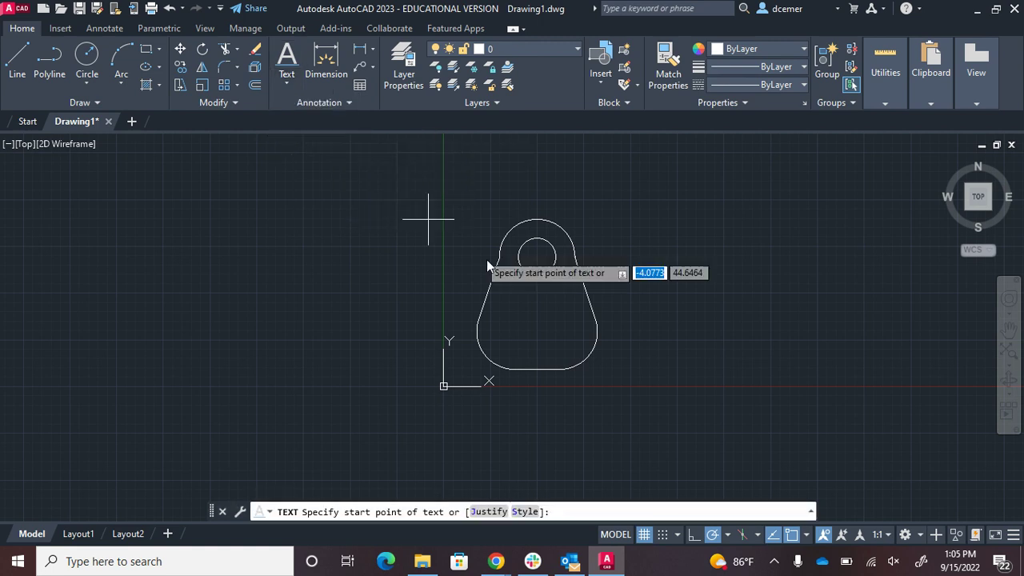
click(494, 341)
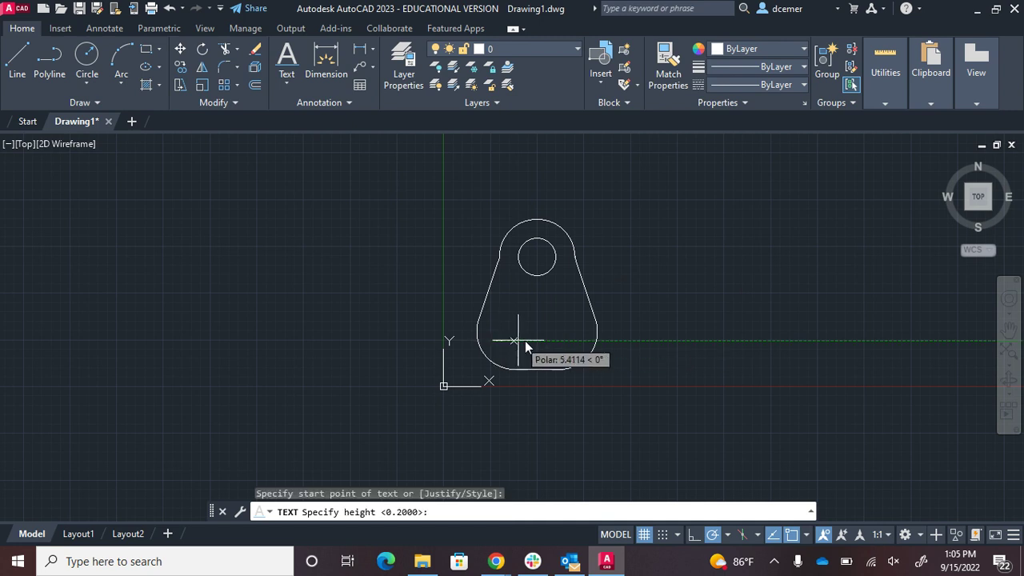
click(495, 304)
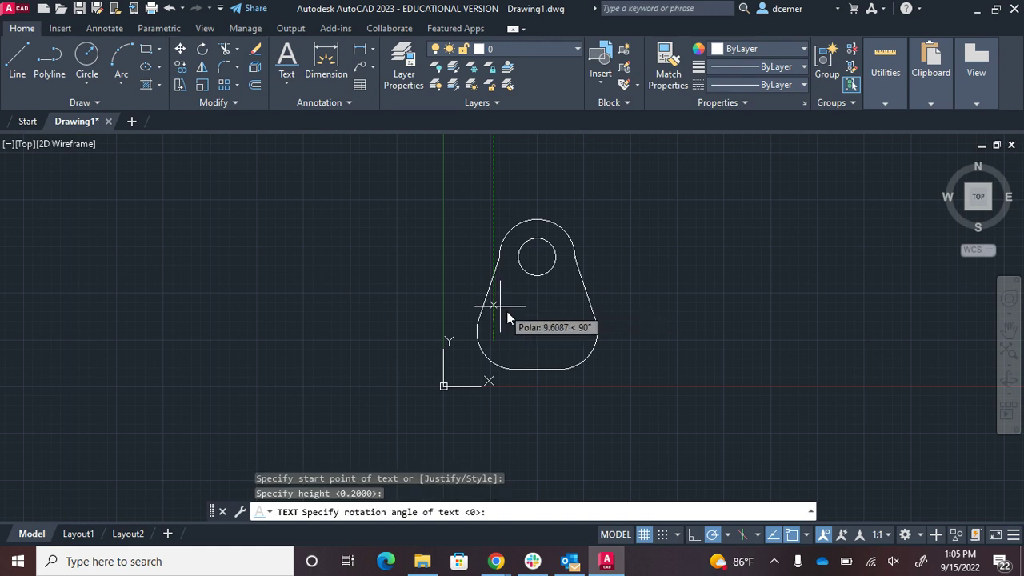
click(554, 340)
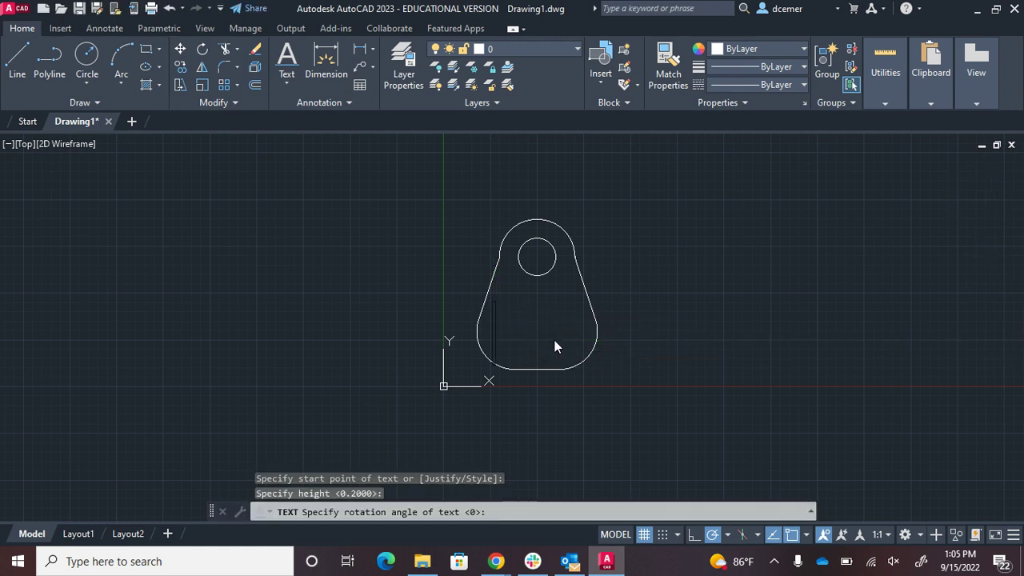
text(D)
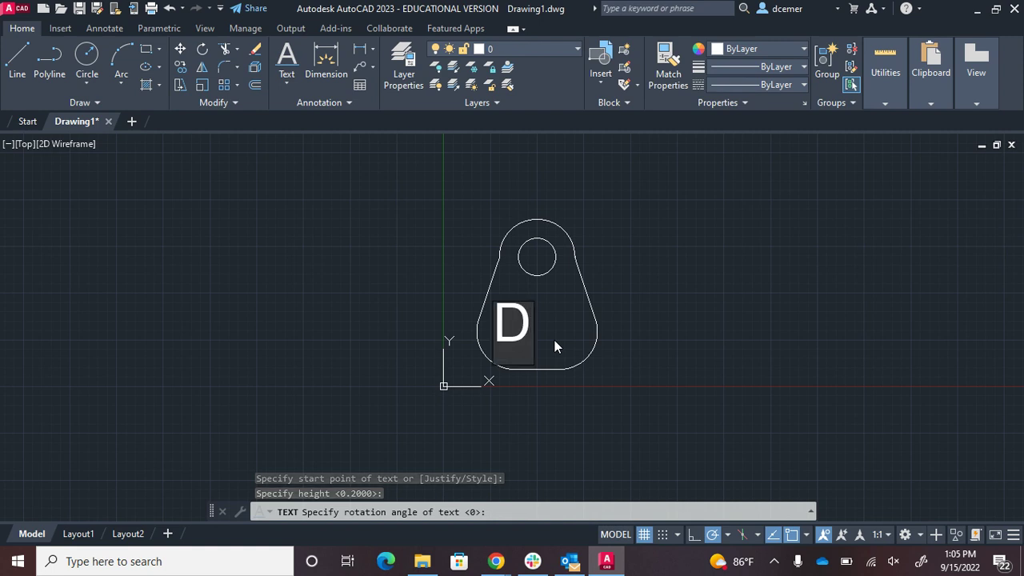
text(C)
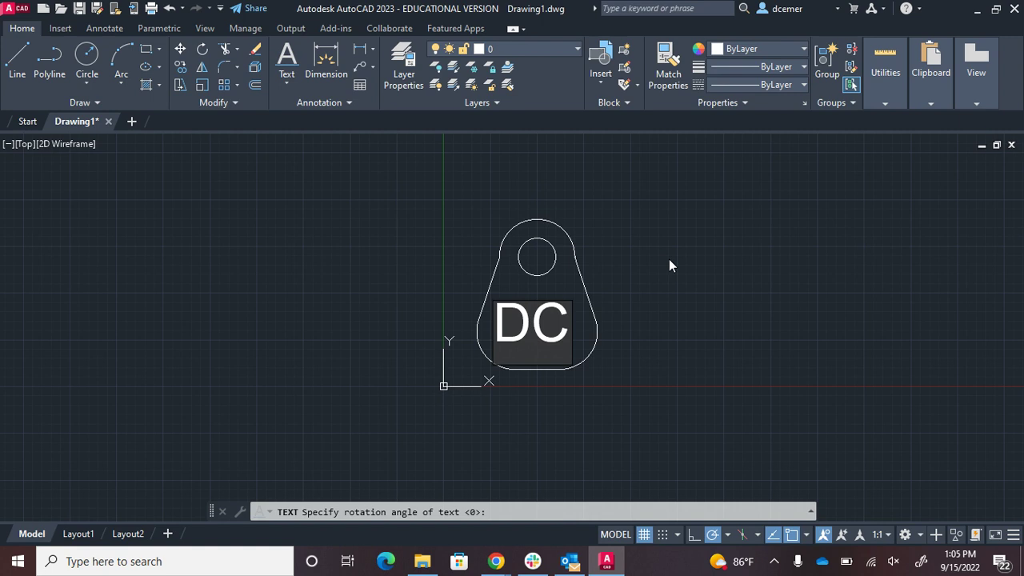
key(Return)
key(Return)
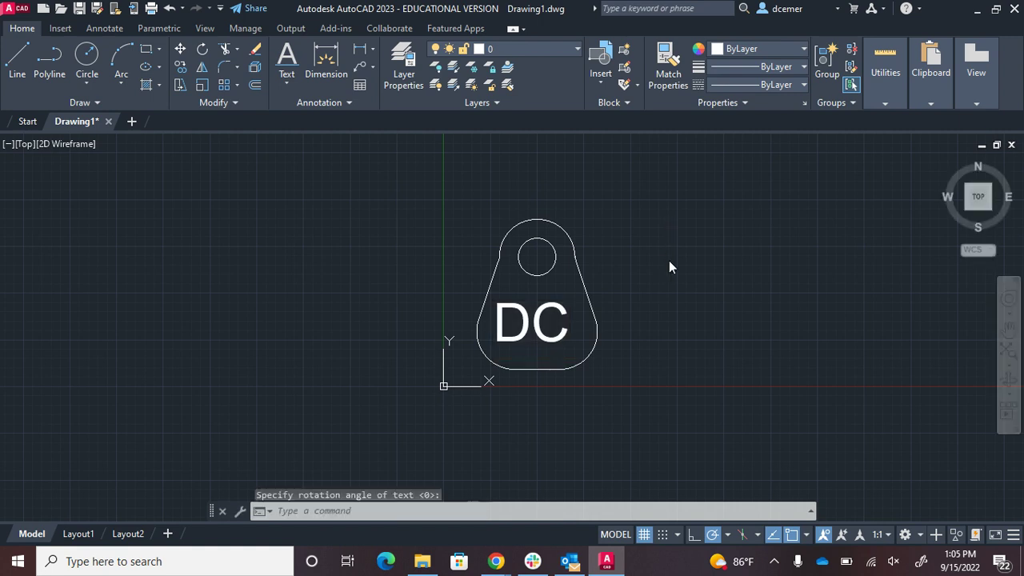
- Move the "DC" text about 2.2 units horizontally to the right inside the profile
click(548, 315)
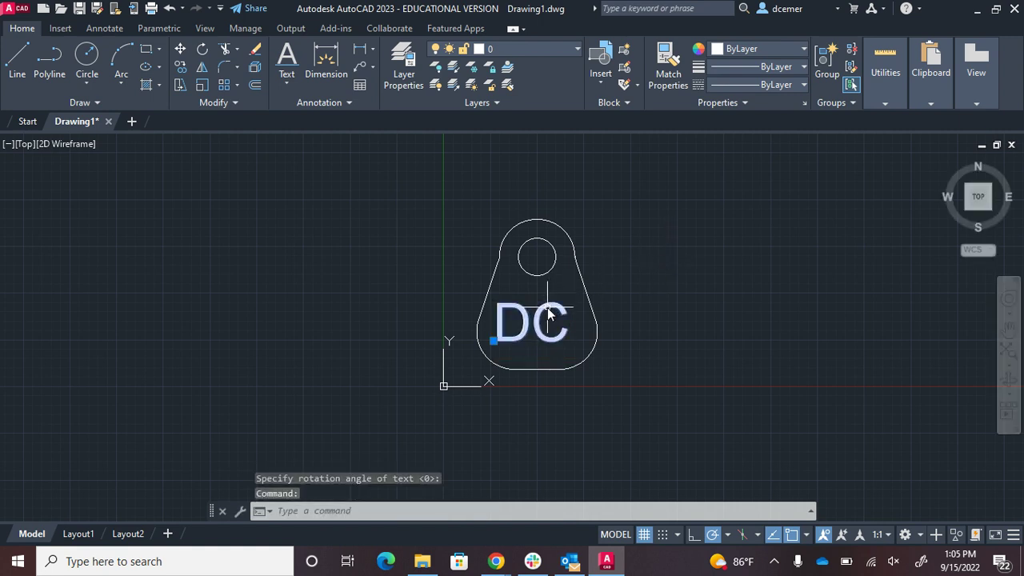
click(496, 341)
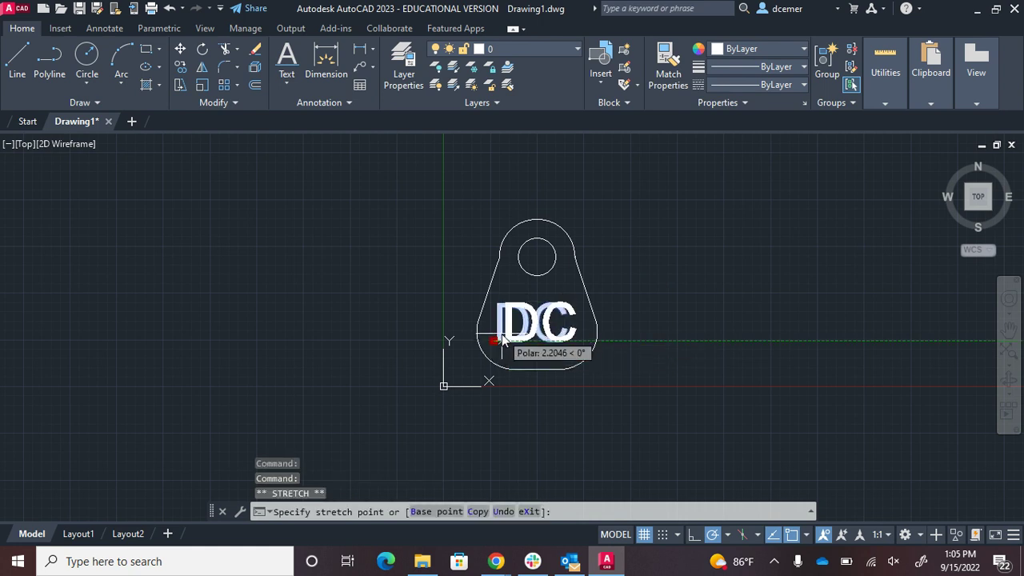
click(502, 337)
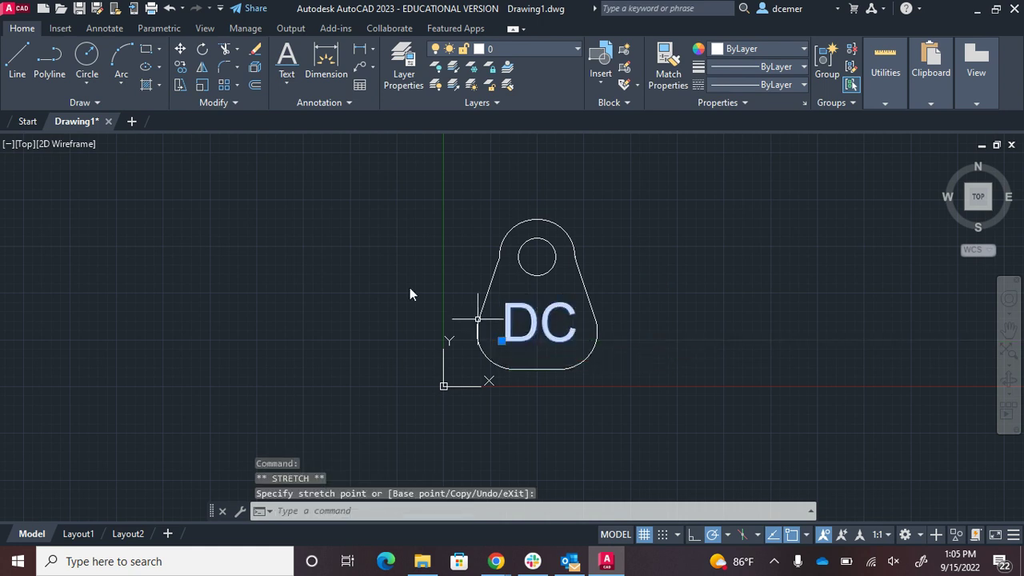
click(264, 239)
key(Escape)
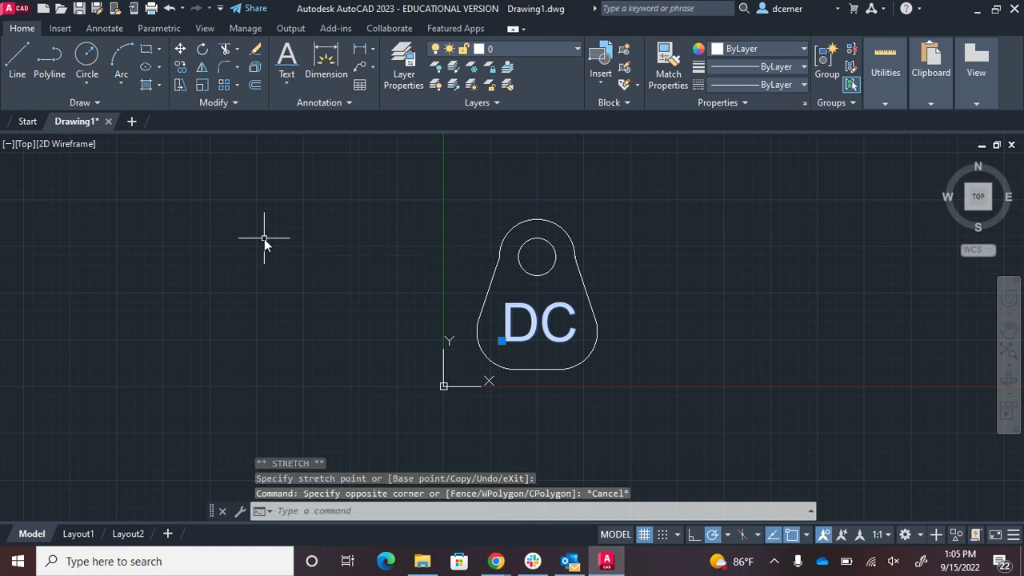
- Deselect the "DC" text and save the drawing in Documents as Keyfob in the AutoCAD 2013/LT2013 DXF (*.dxf) format
key(Escape)
key(Escape)
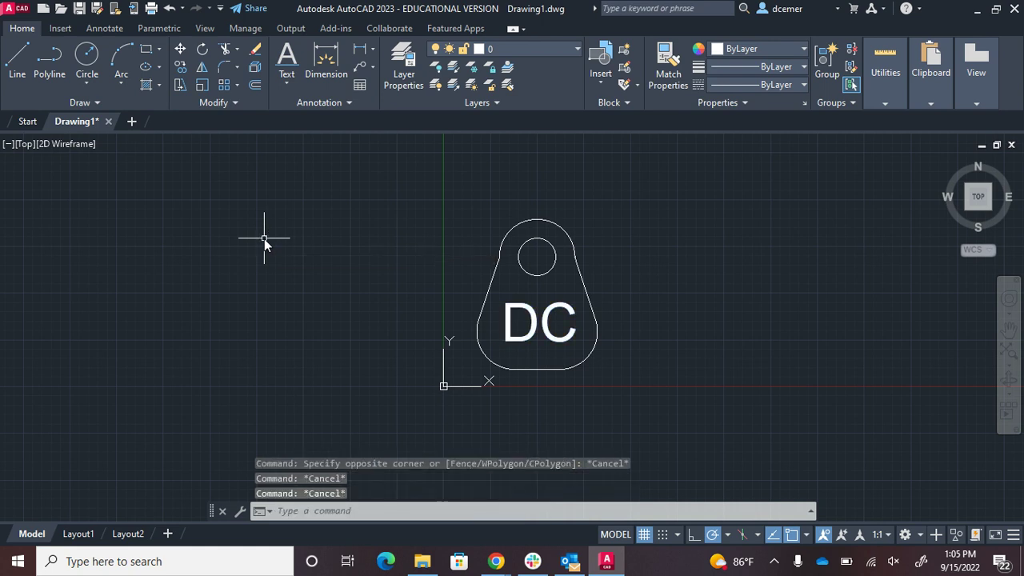
click(17, 14)
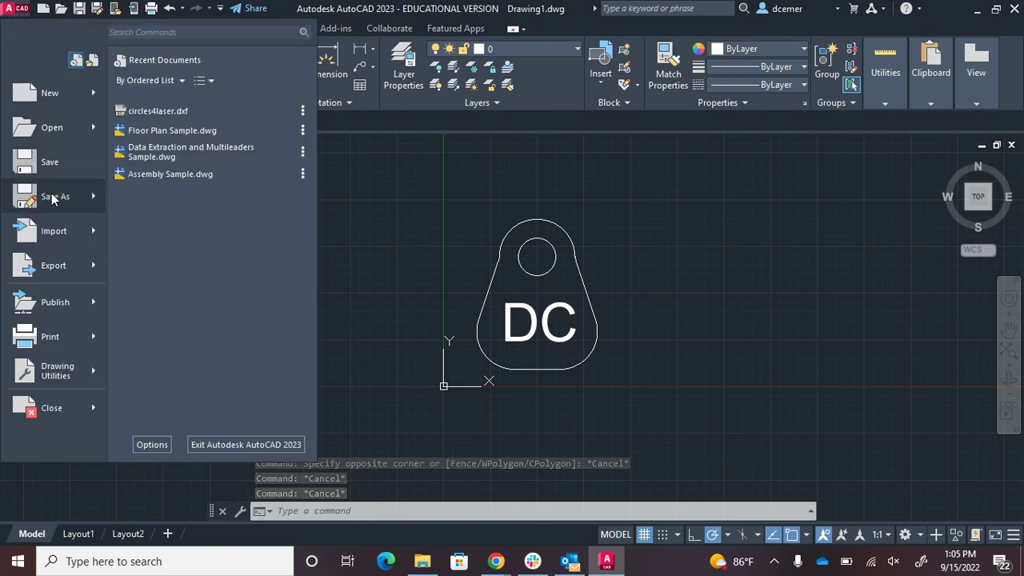
click(51, 198)
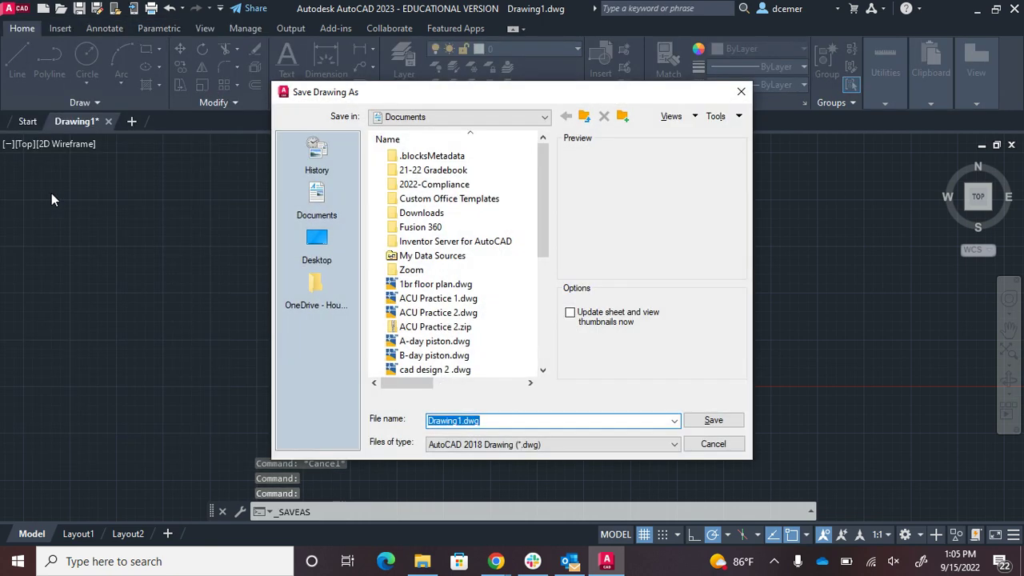
click(502, 446)
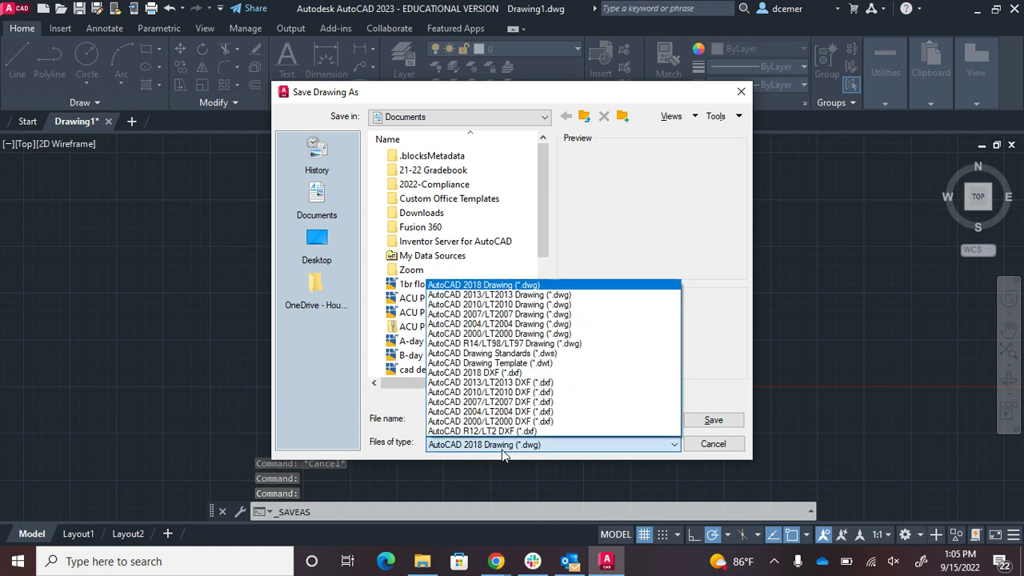
click(526, 383)
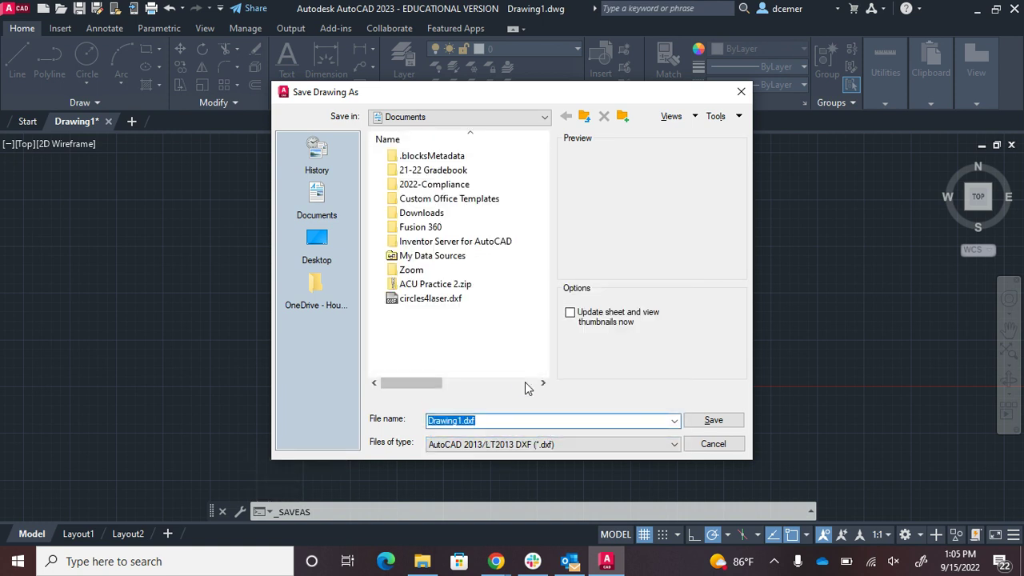
text(Keyfob)
key(Return)
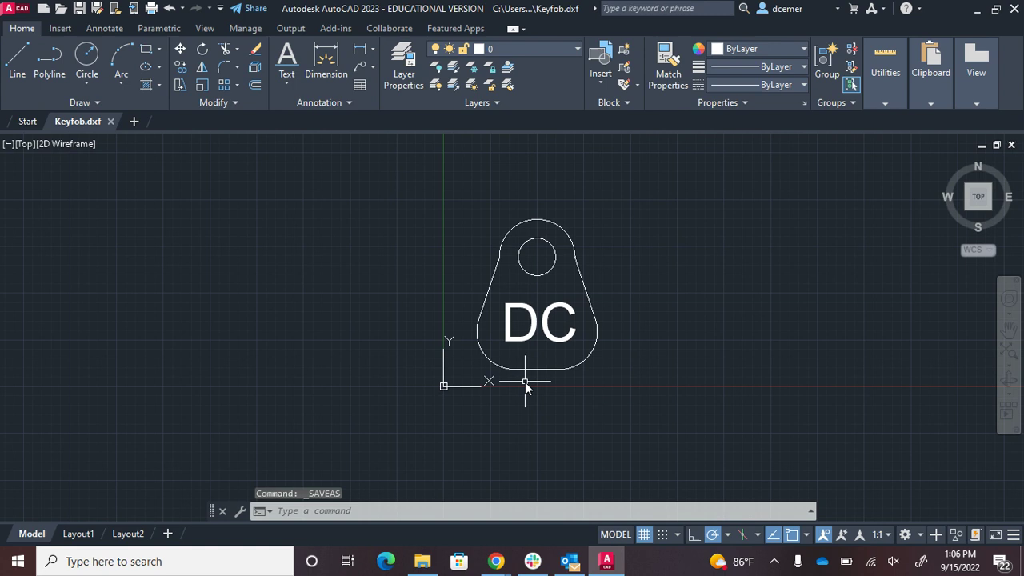